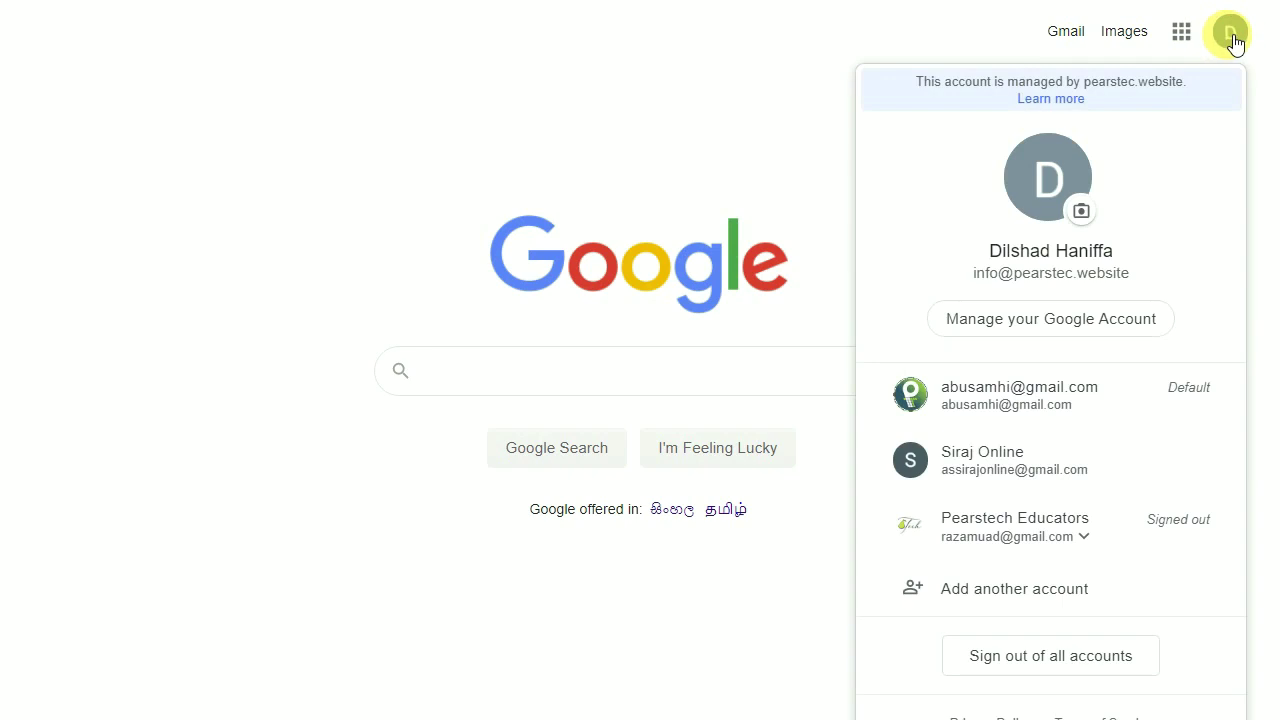
left_click(1232, 40)
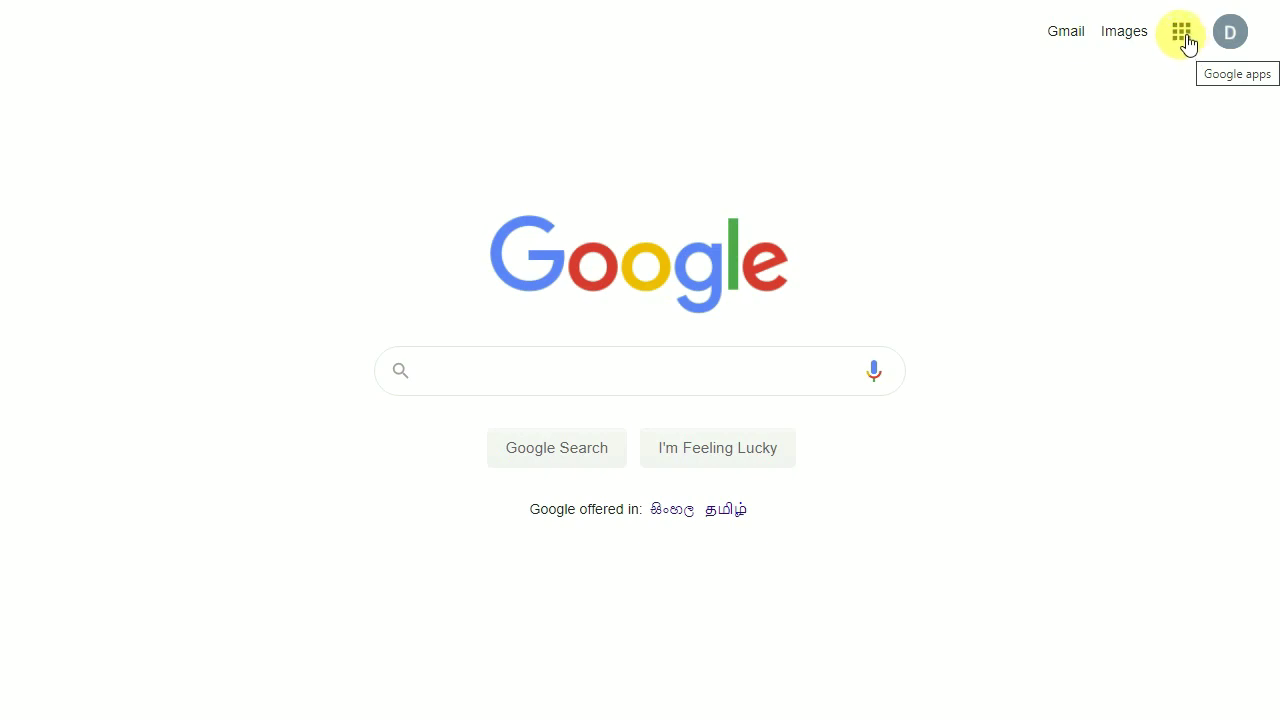
key("Print")
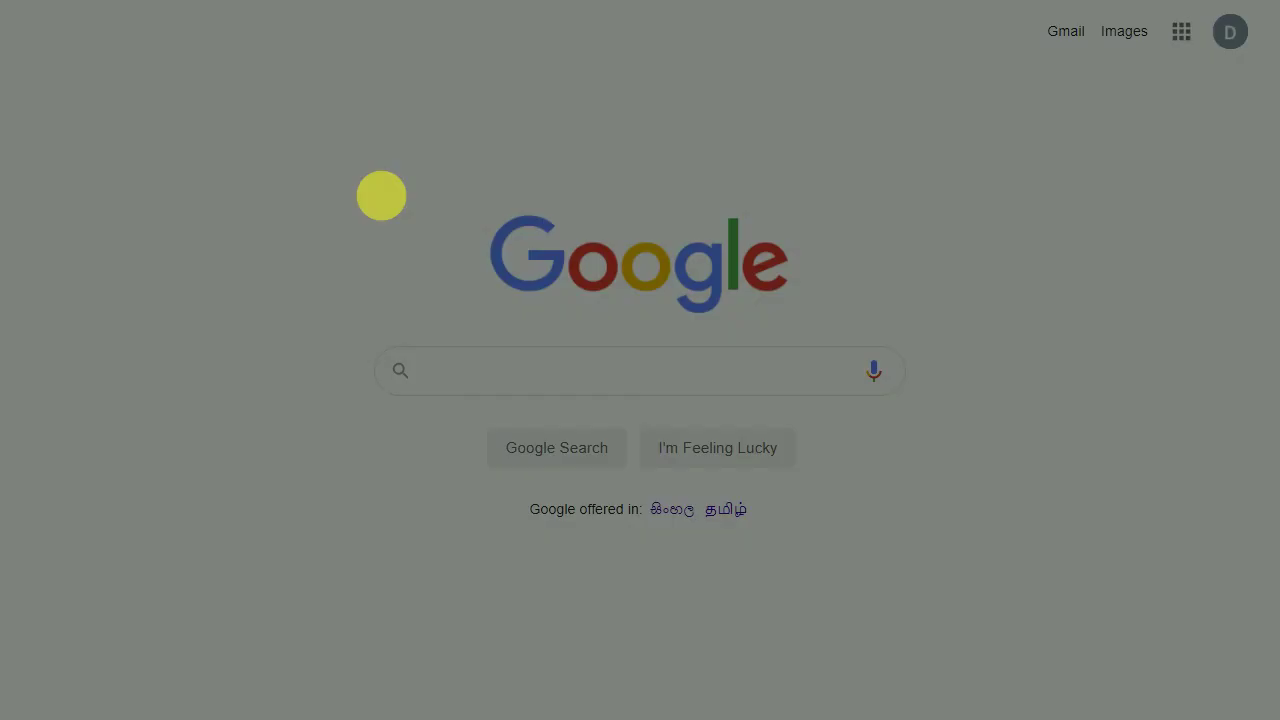
mouse_move(7, 7)
left_mouse_down()
mouse_move(1246, 478)
mouse_move(1278, 694)
left_mouse_up()
mouse_move(1019, 532)
left_mouse_down()
mouse_move(1143, 110)
mouse_move(1178, 47)
left_mouse_up()
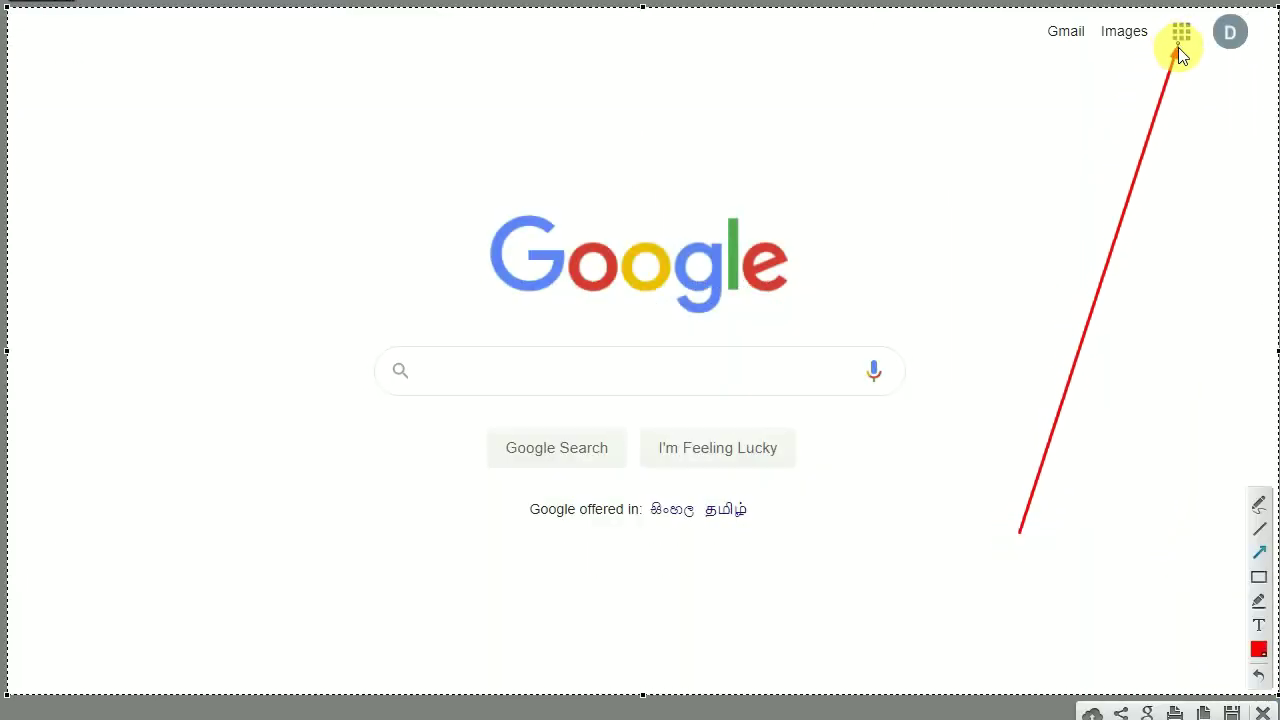
left_click(1262, 712)
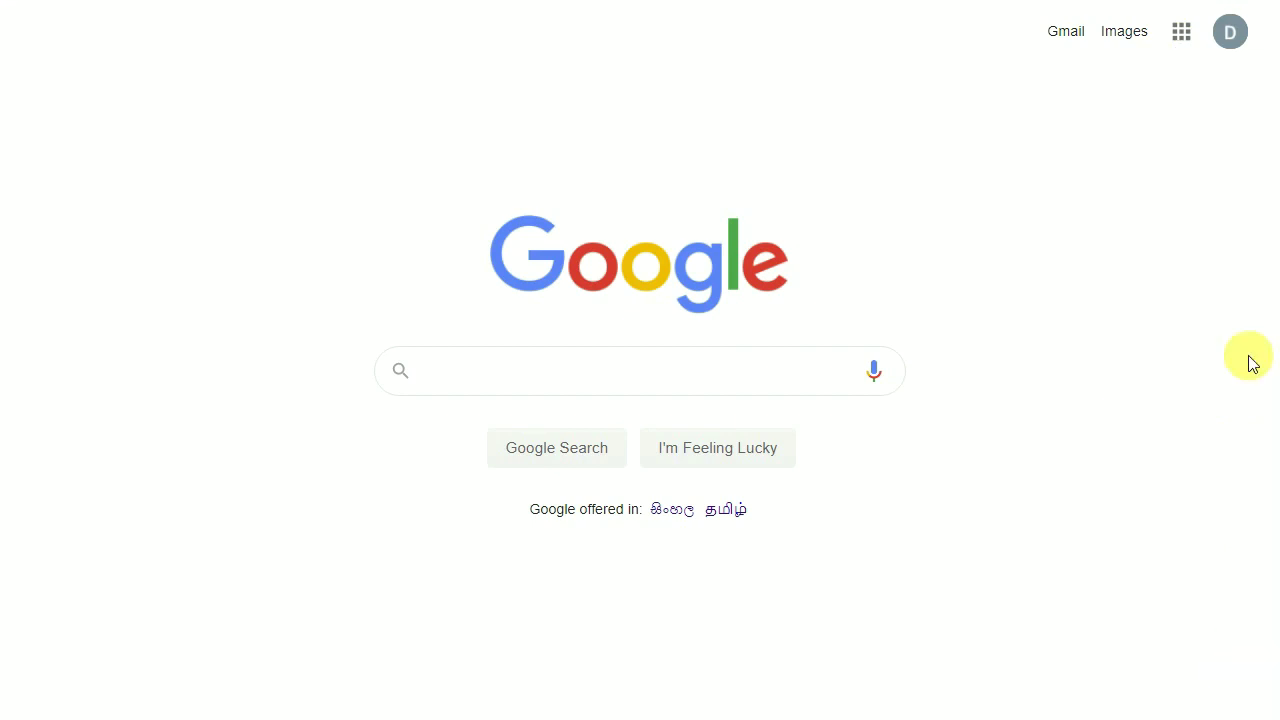
Step: Open Google Classroom from the list of Google apps
left_click(1180, 32)
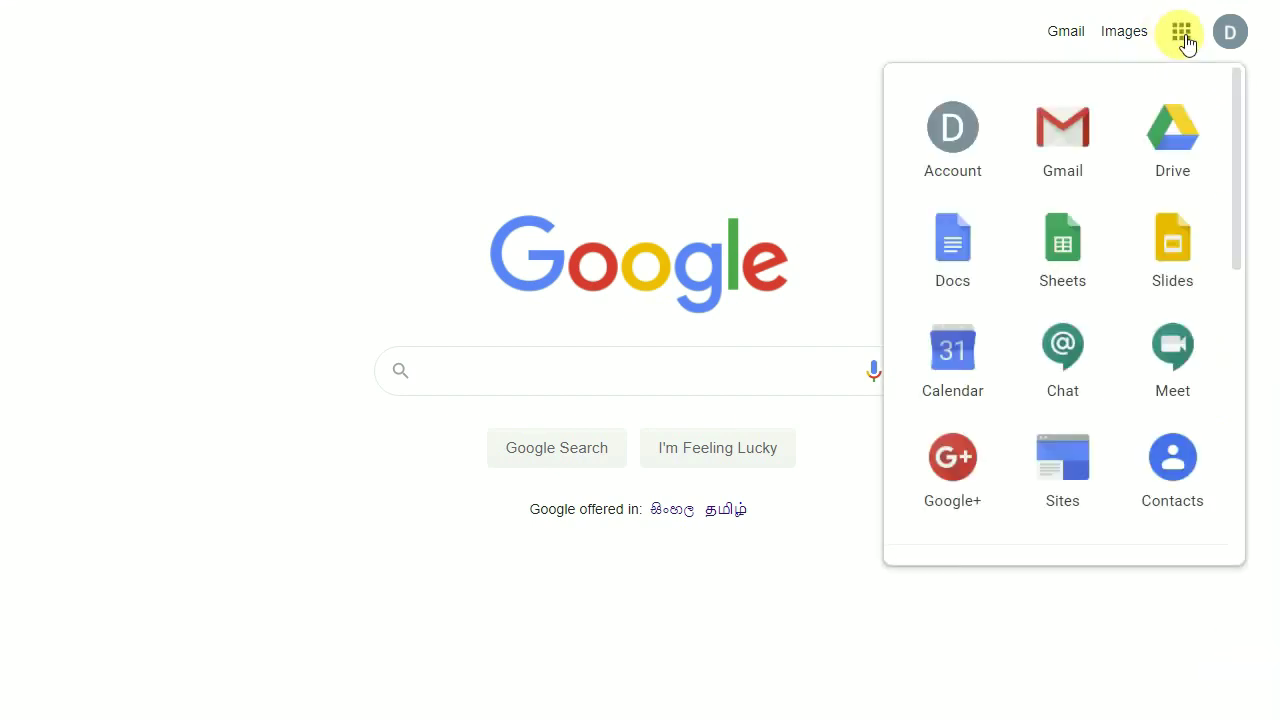
left_click_drag(1233, 140, 1234, 457)
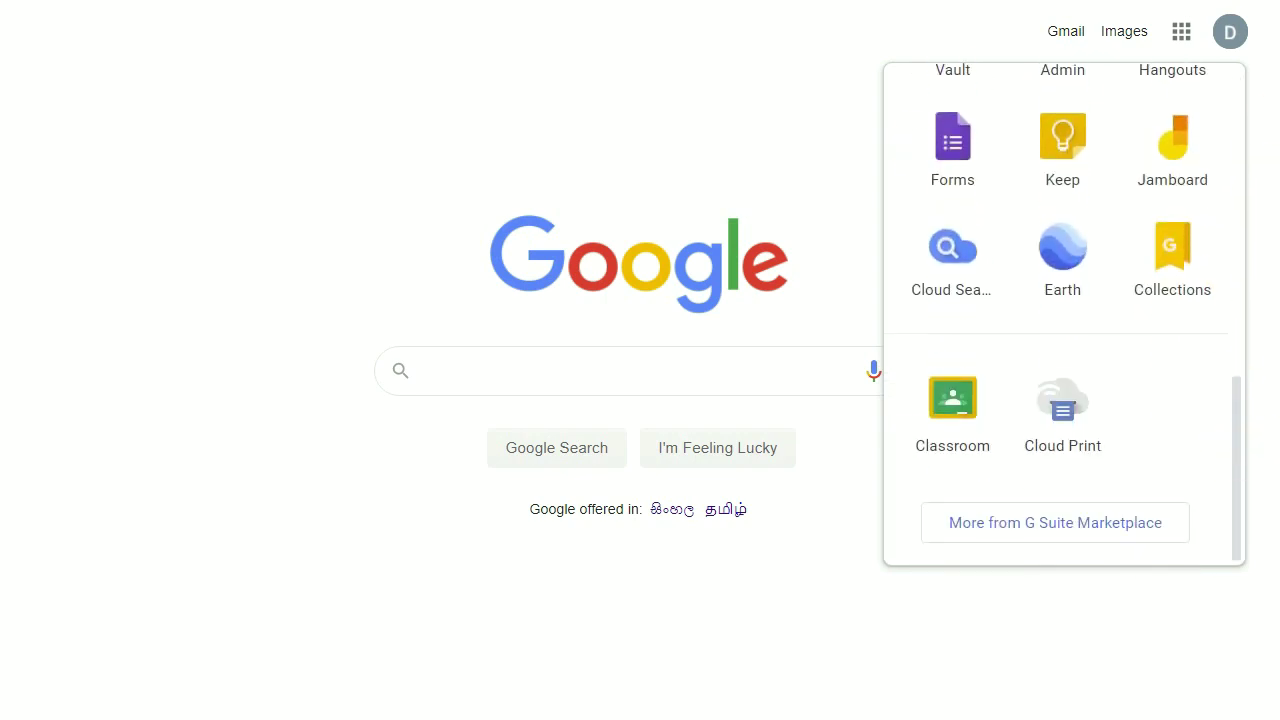
left_click(956, 407)
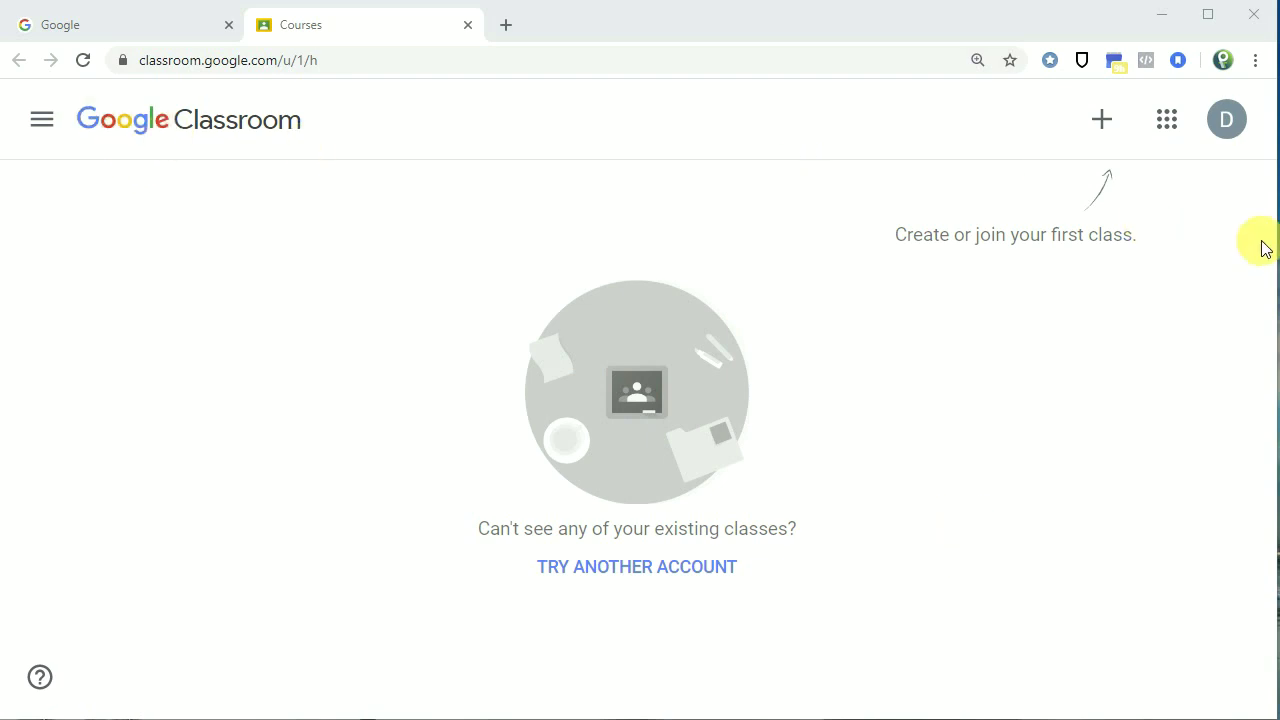
Step: Start creating a new class and enter GRADE 11 Science as its class name
left_click(1104, 127)
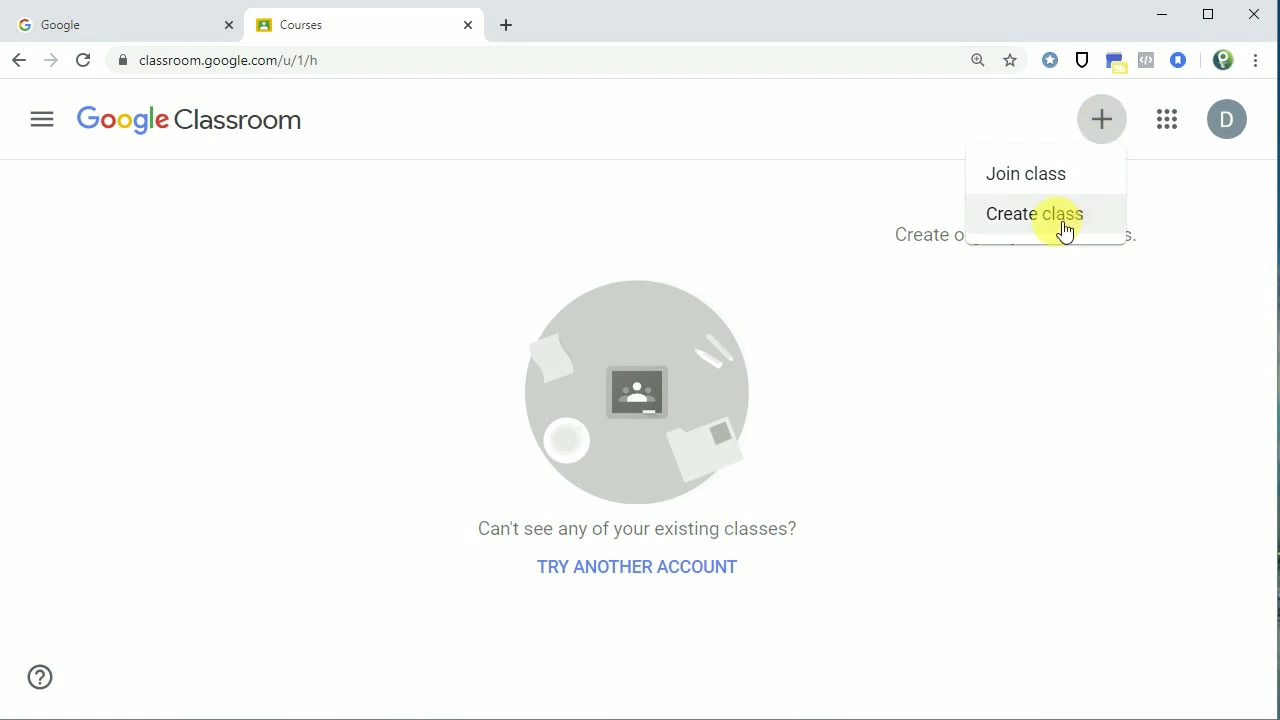
left_click(1061, 224)
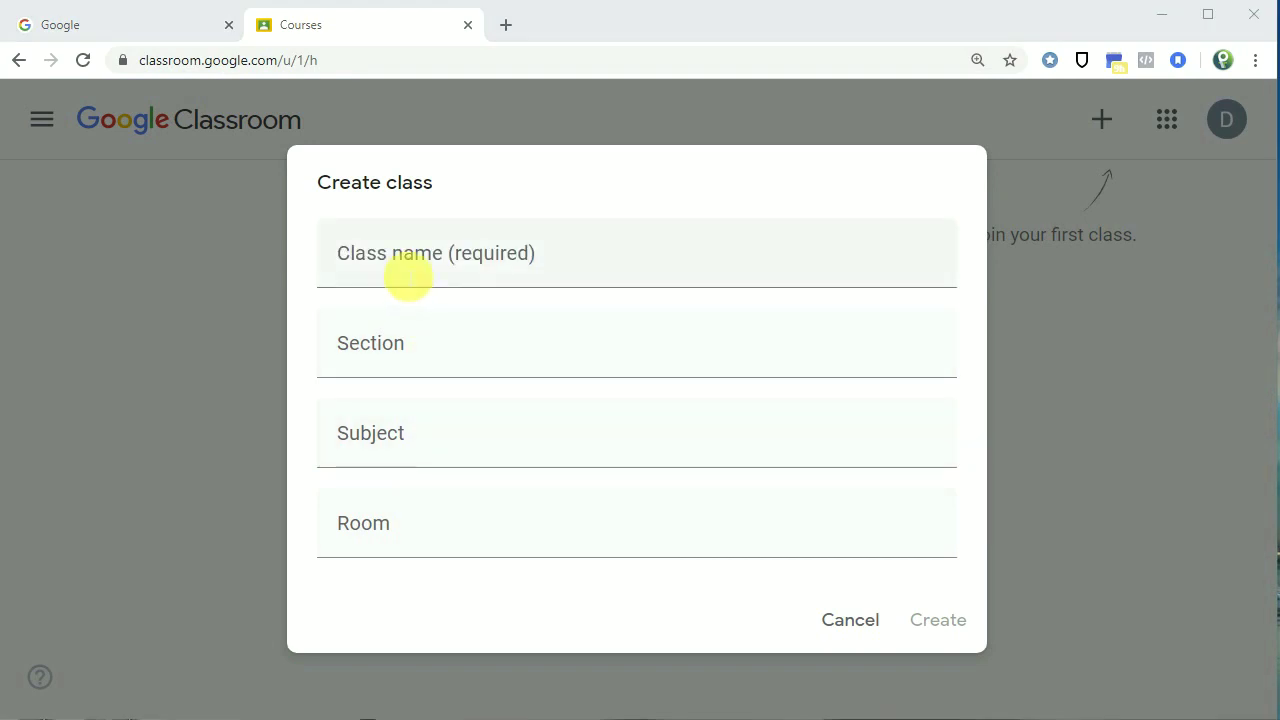
left_click(409, 277)
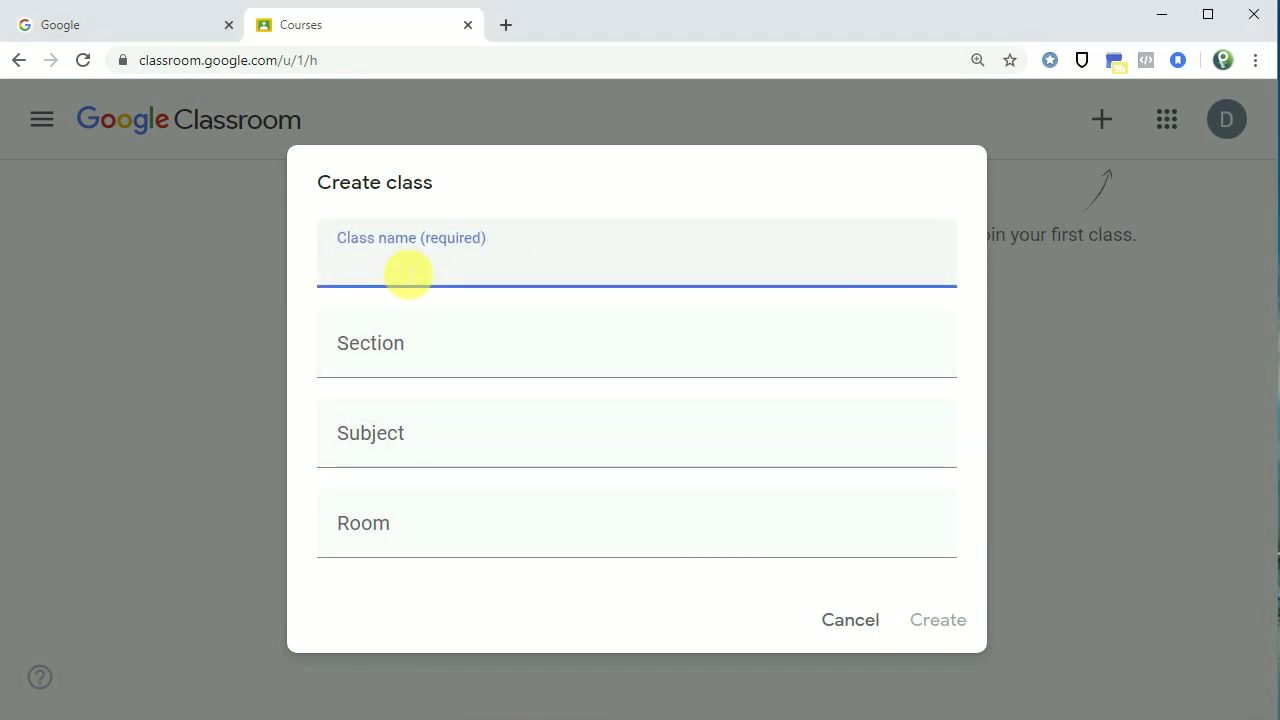
type("GRADE 06")
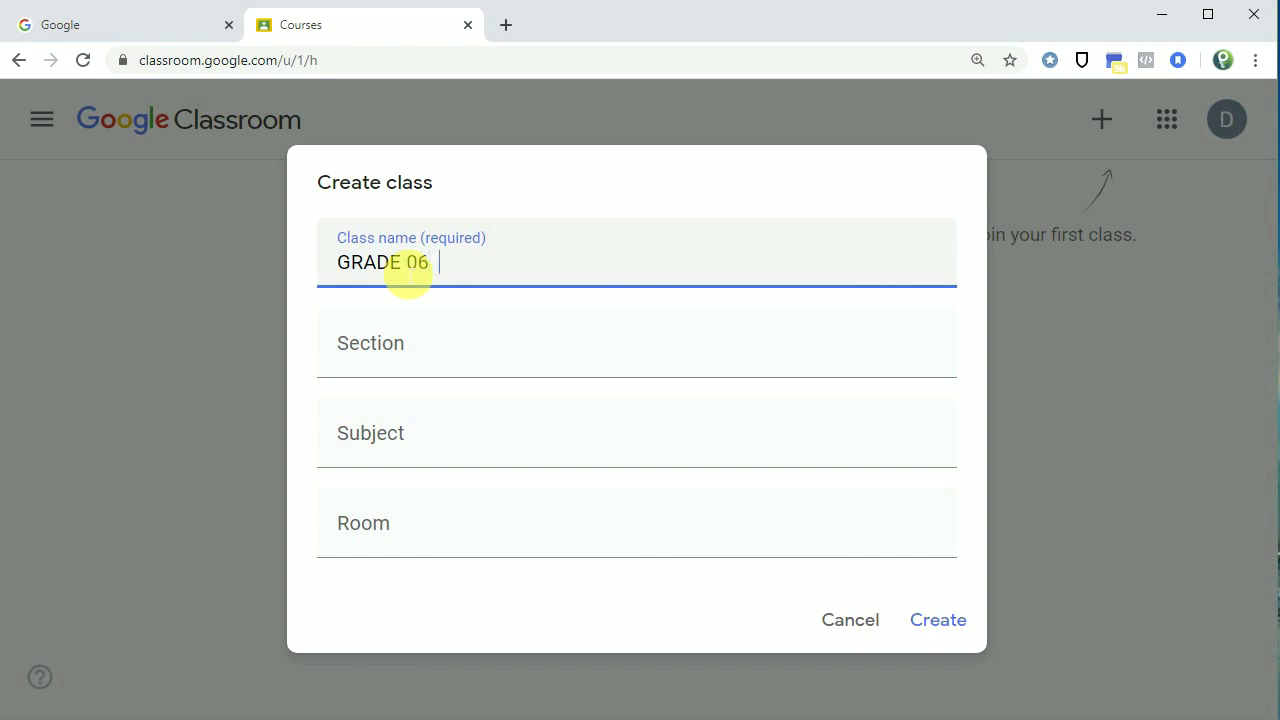
type("  Science")
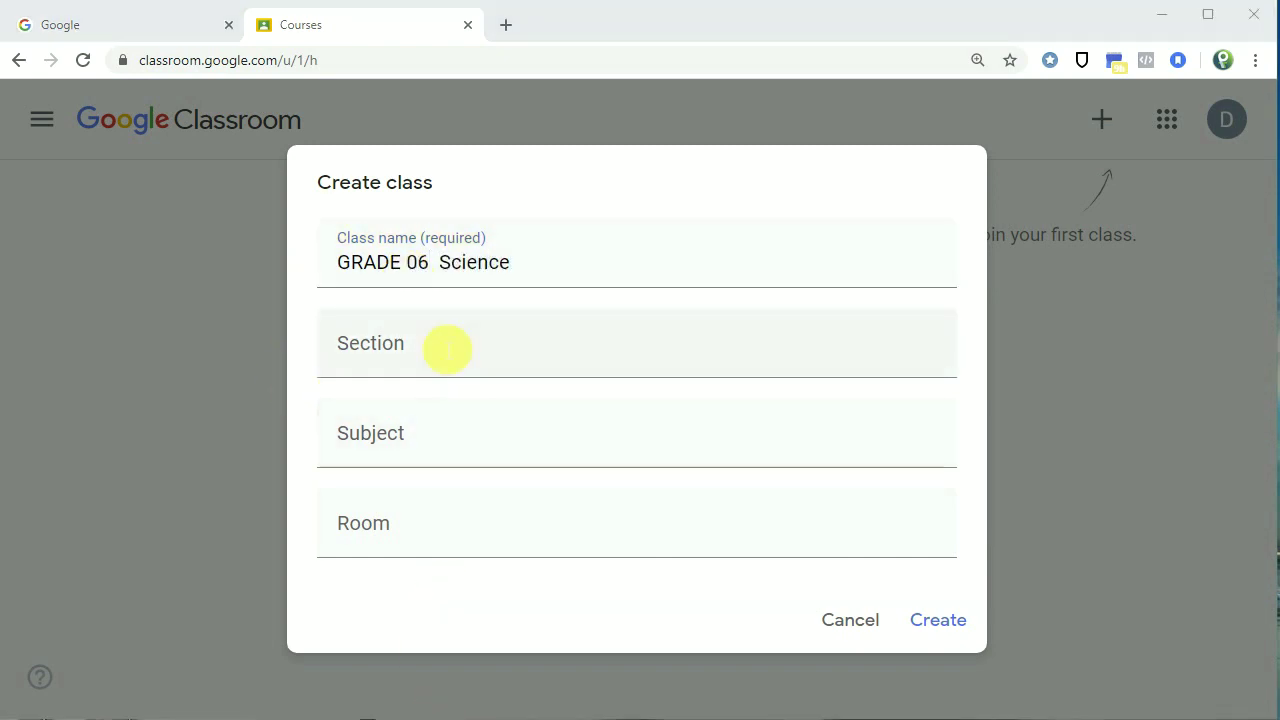
left_click_drag(404, 263, 434, 264)
type("11")
Step: Enter BIOLOGY as the section of the new class
left_click(406, 366)
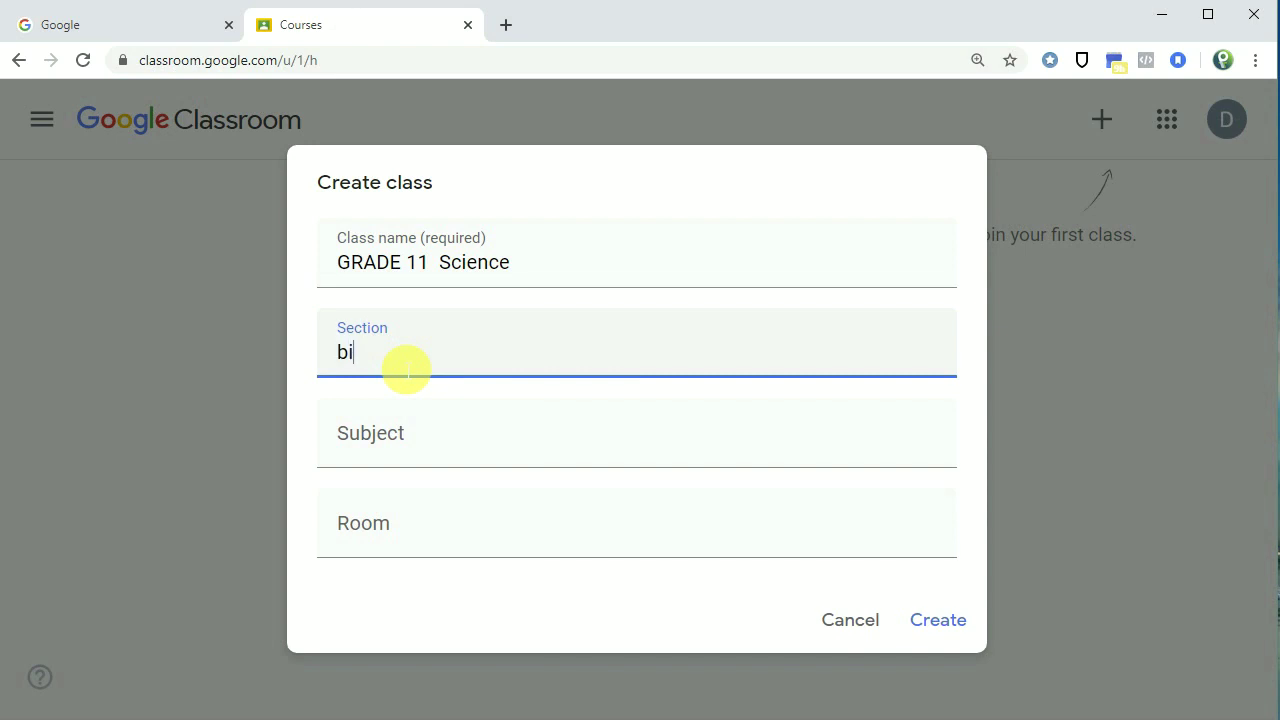
key("BackSpace")
key("BackSpace")
type("BIU")
type("OG")
type("Y")
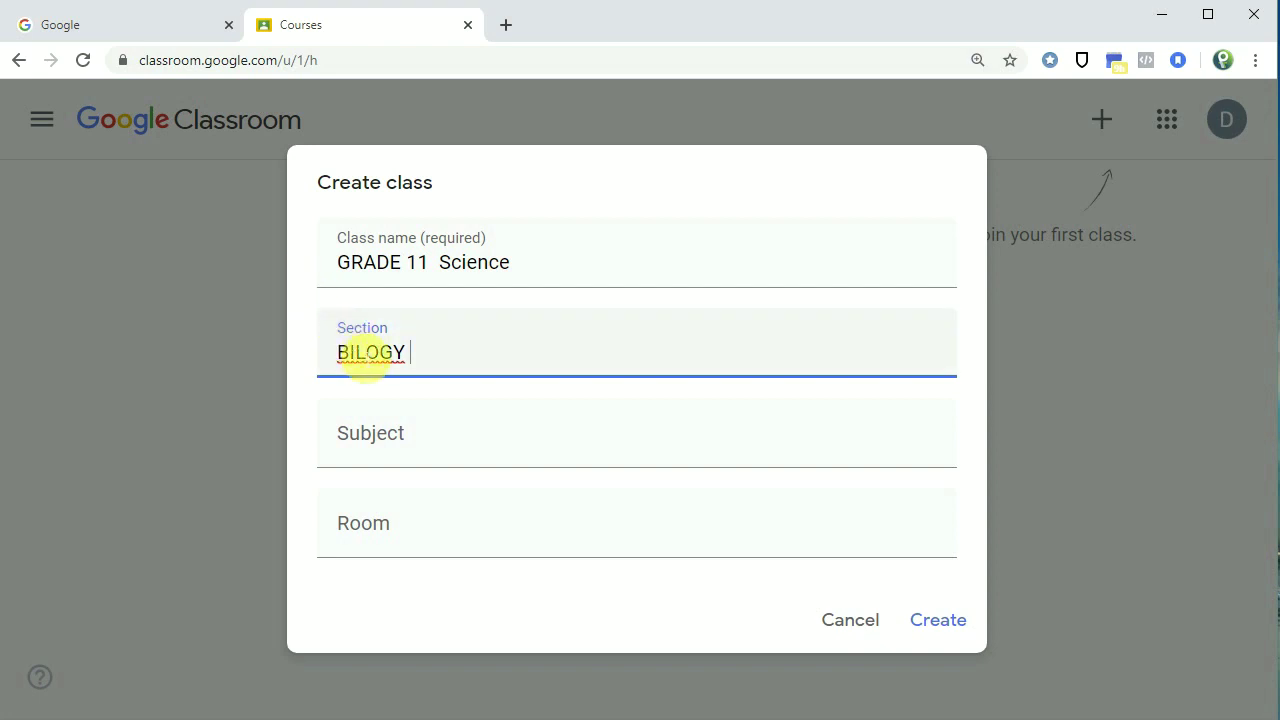
type("O")
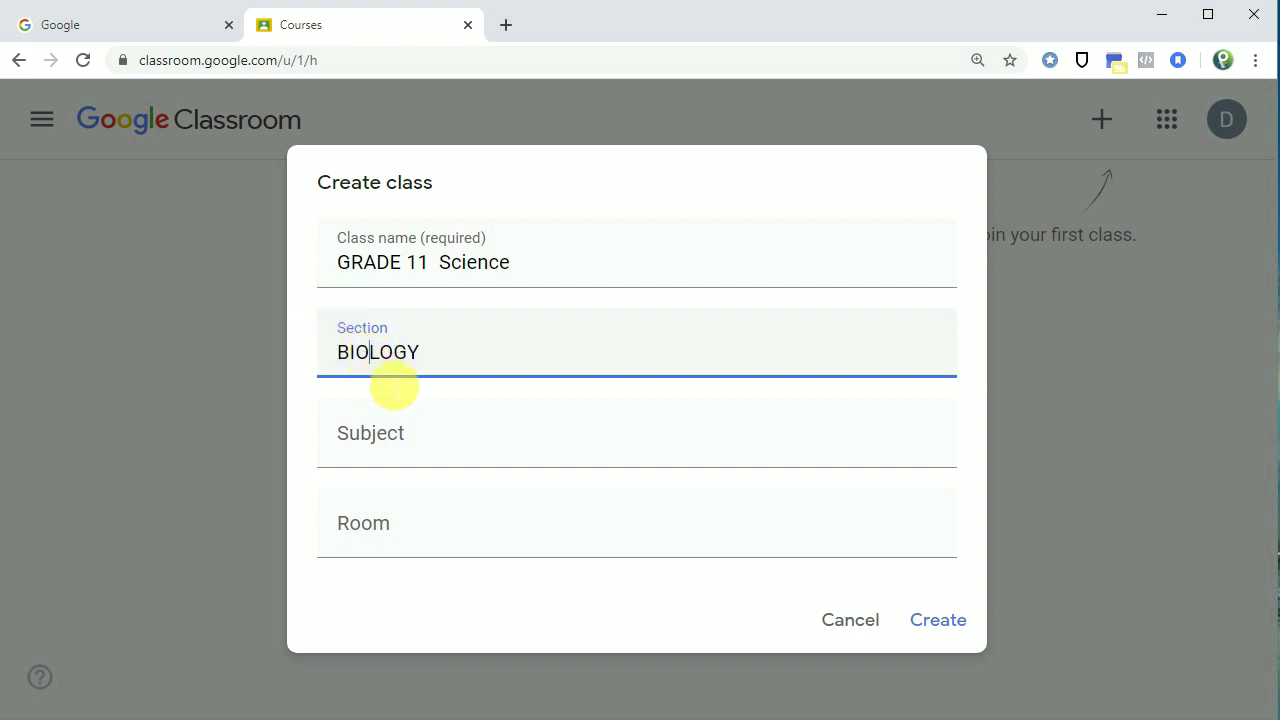
Step: Set the subject to SCIENCE and the room to 10A, and create the class
left_click(380, 460)
type("S")
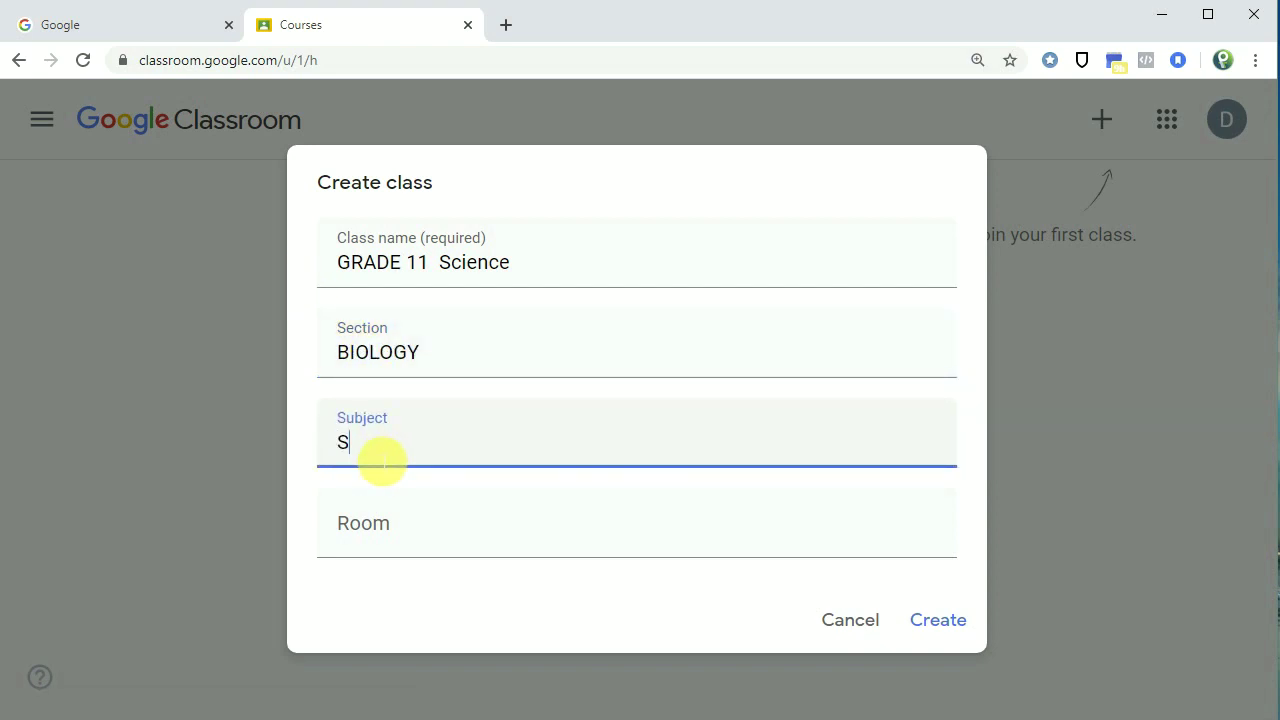
type("CIENCE")
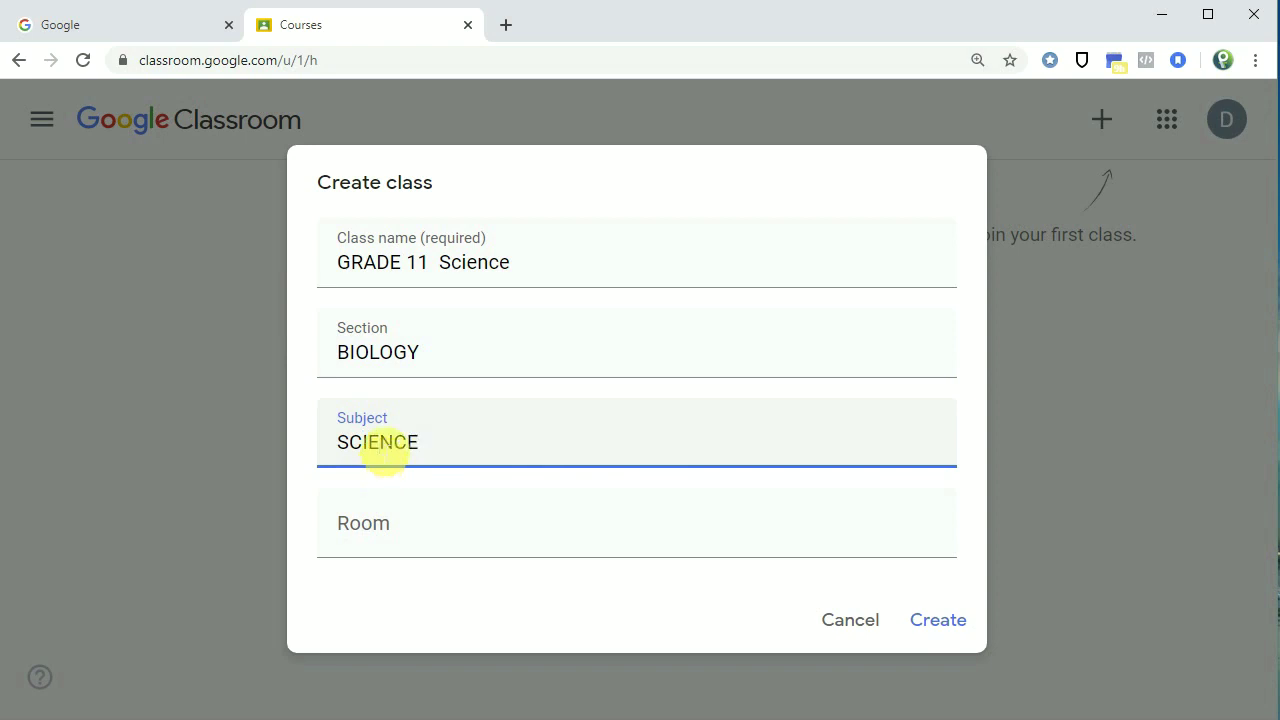
left_click(421, 543)
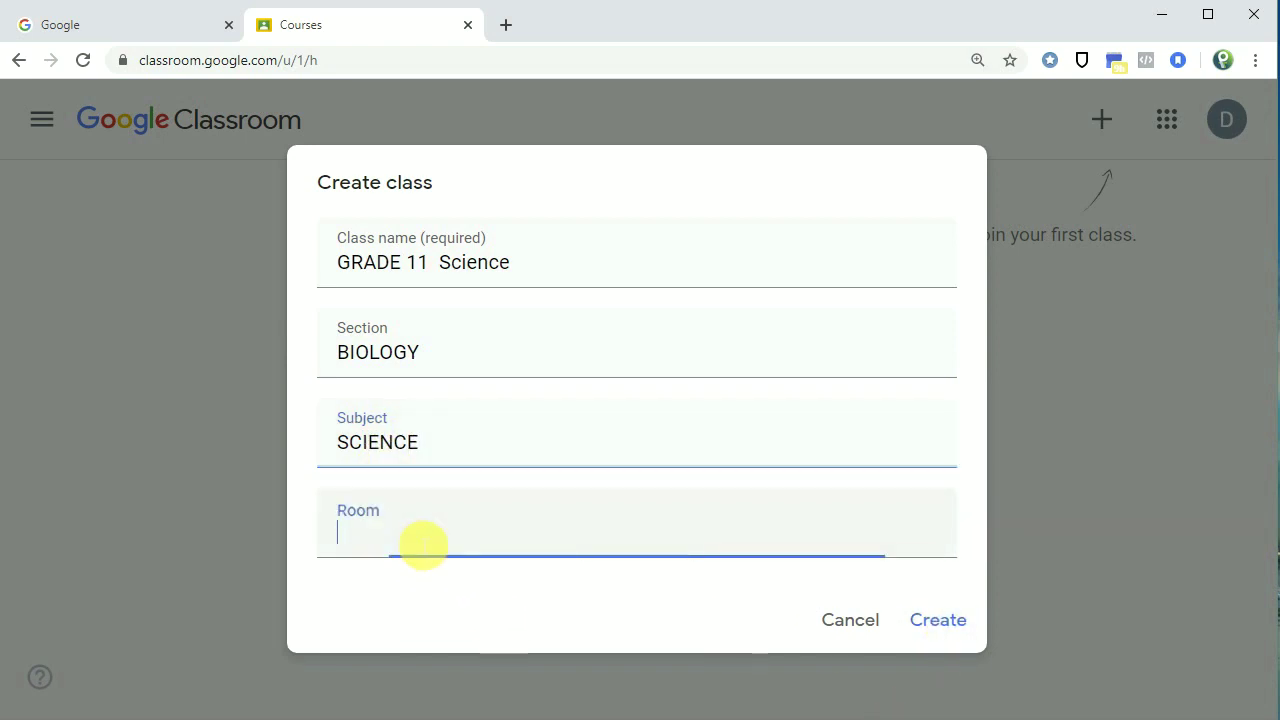
type("1")
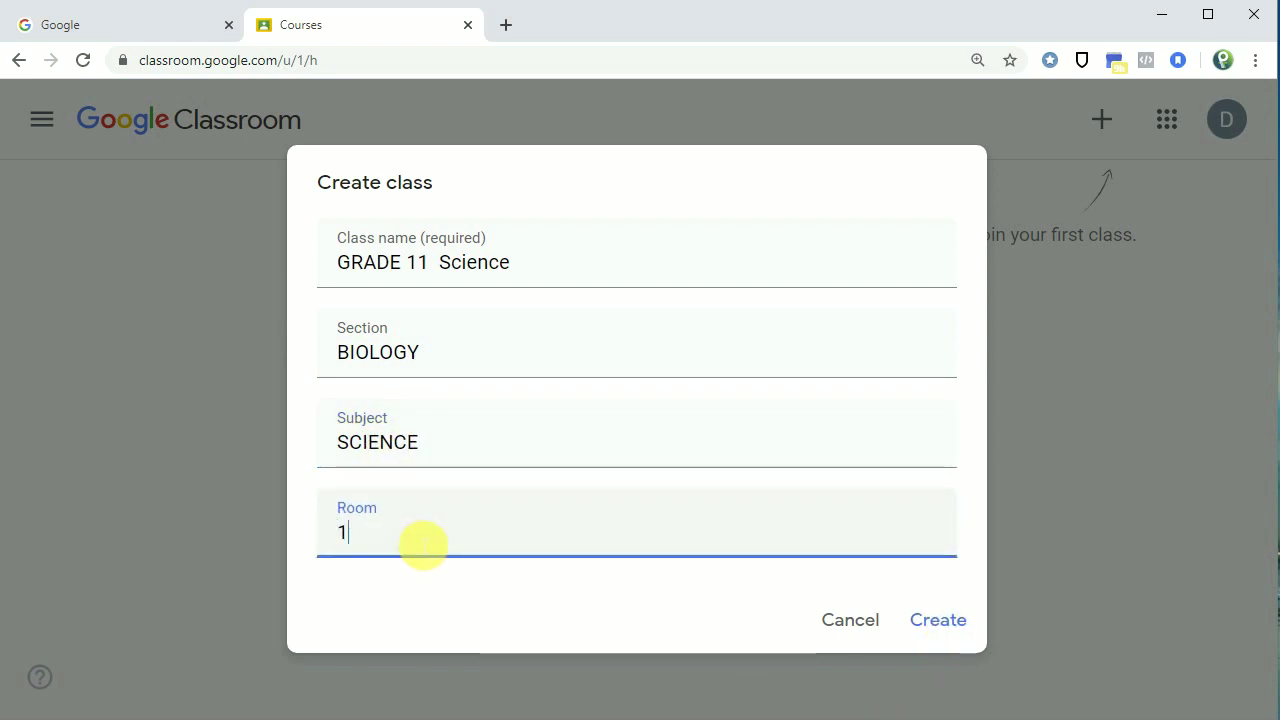
type("0a")
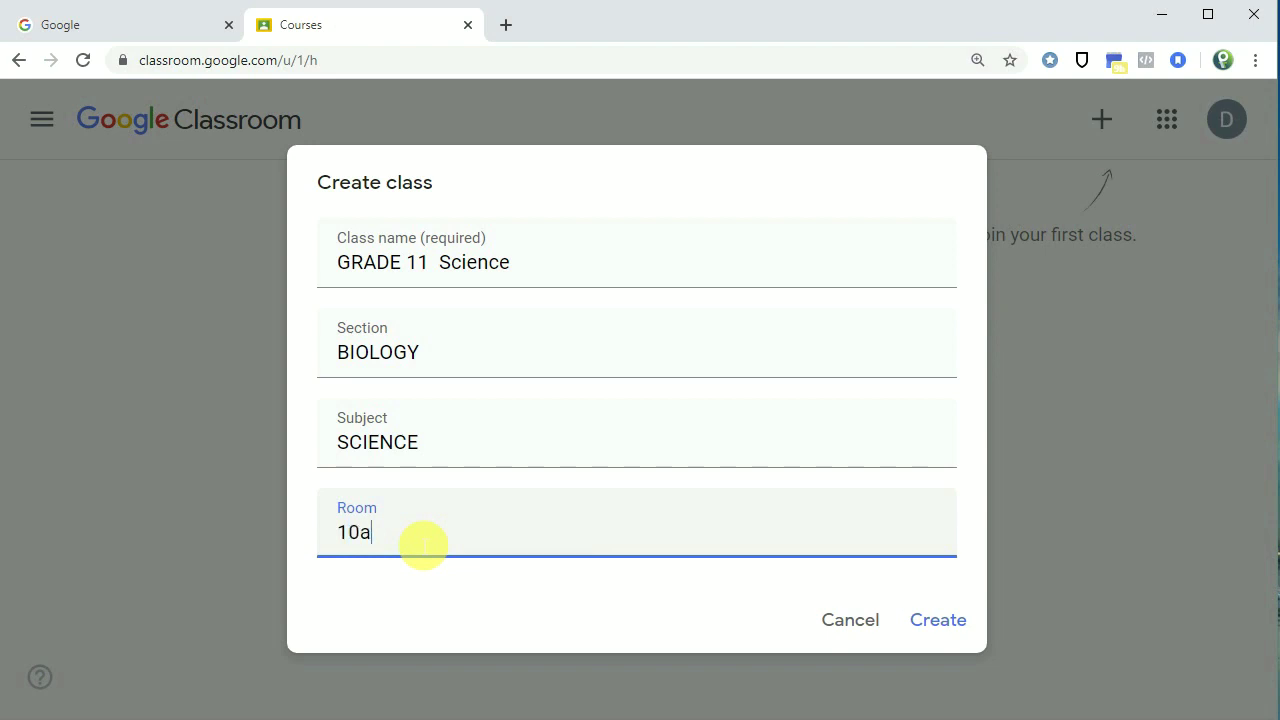
key("BackSpace")
type("A")
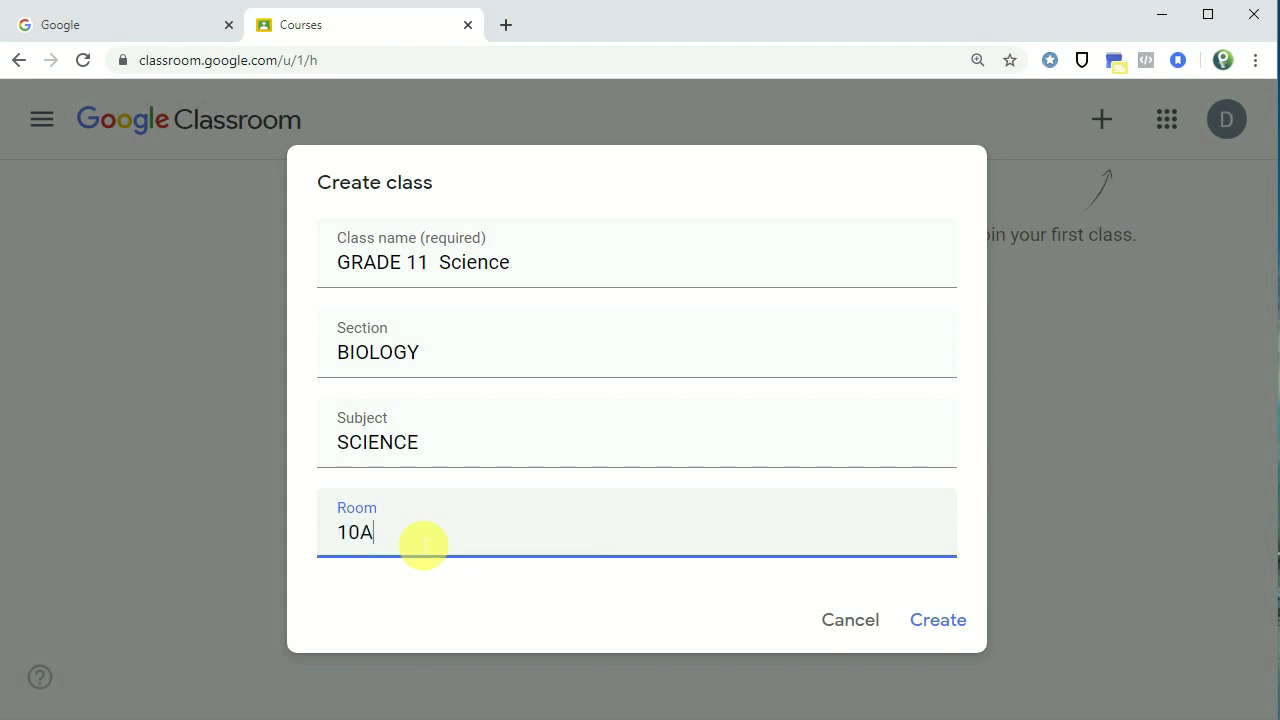
left_click(940, 620)
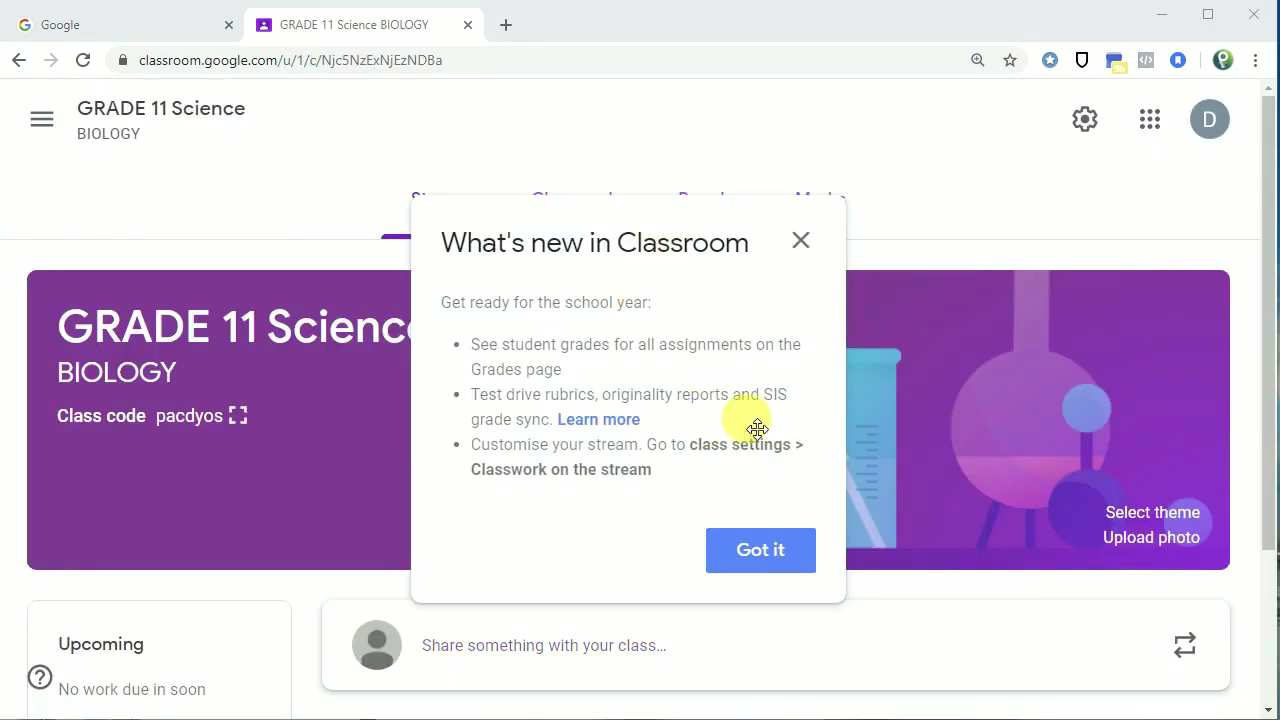
Step: Dismiss the What's new in Classroom notice and close the leftover Google search page
left_click(800, 241)
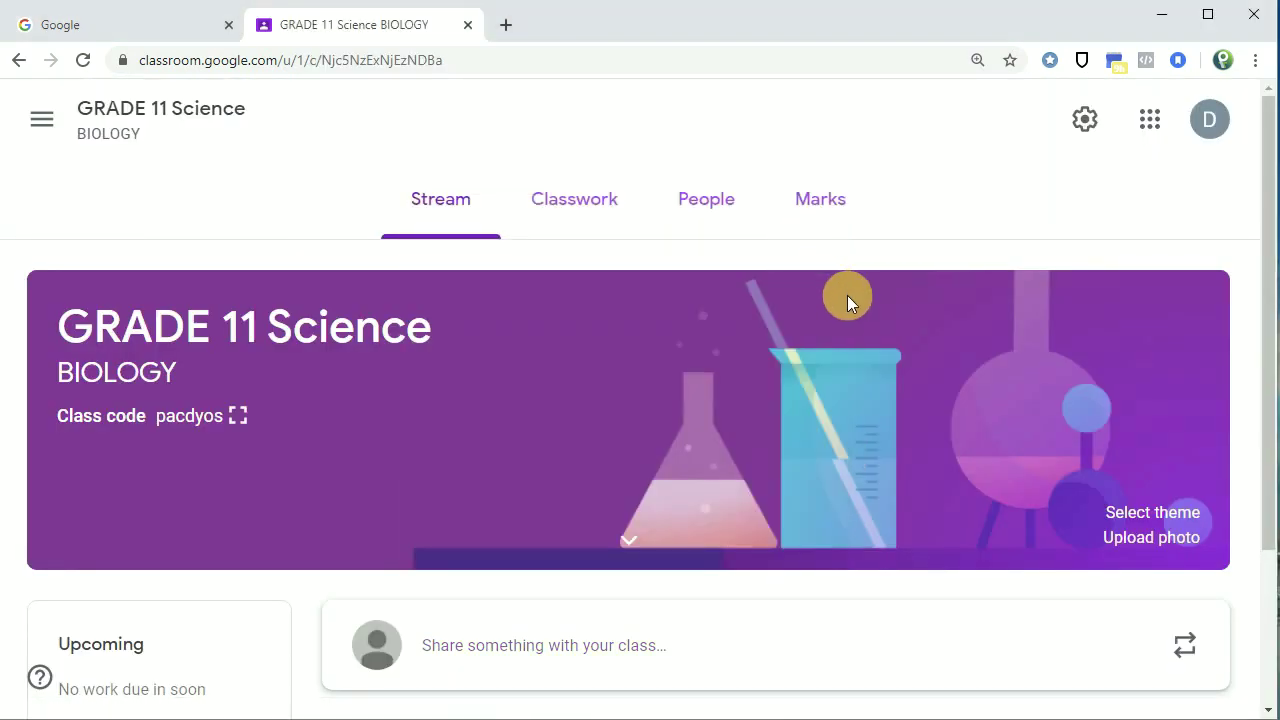
key("ctrl+plus")
key("ctrl+minus")
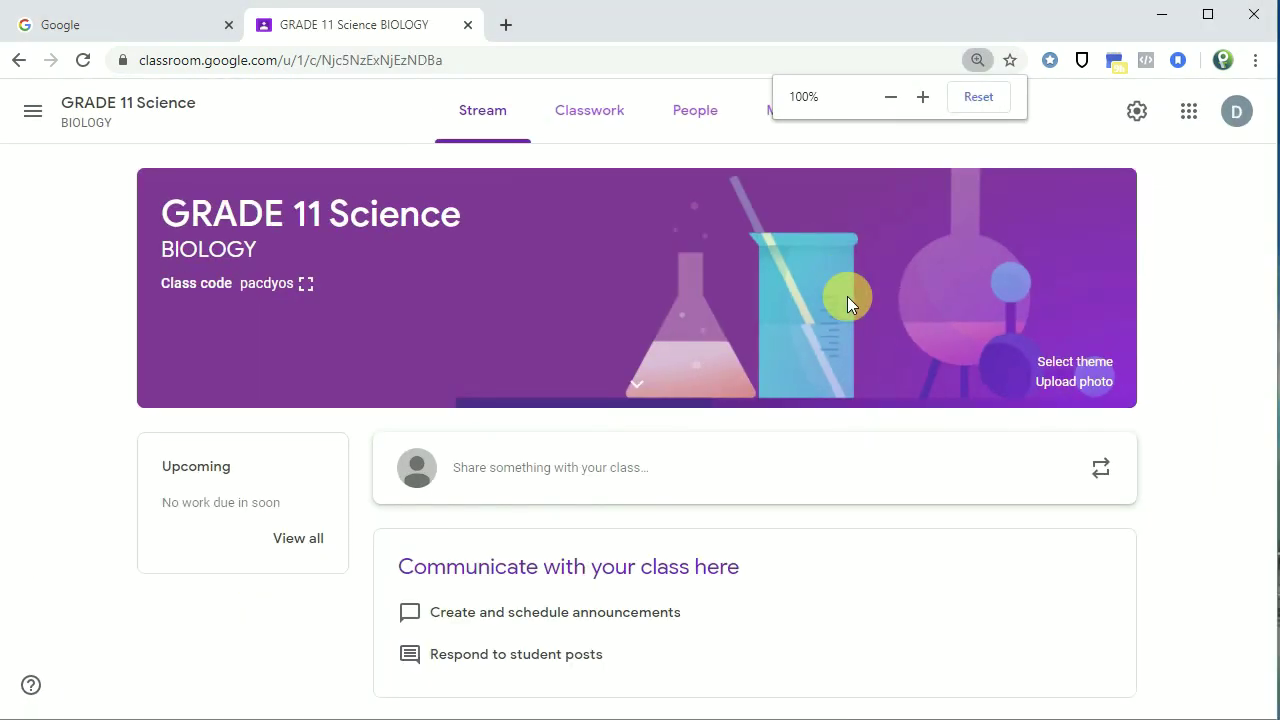
left_click(847, 296)
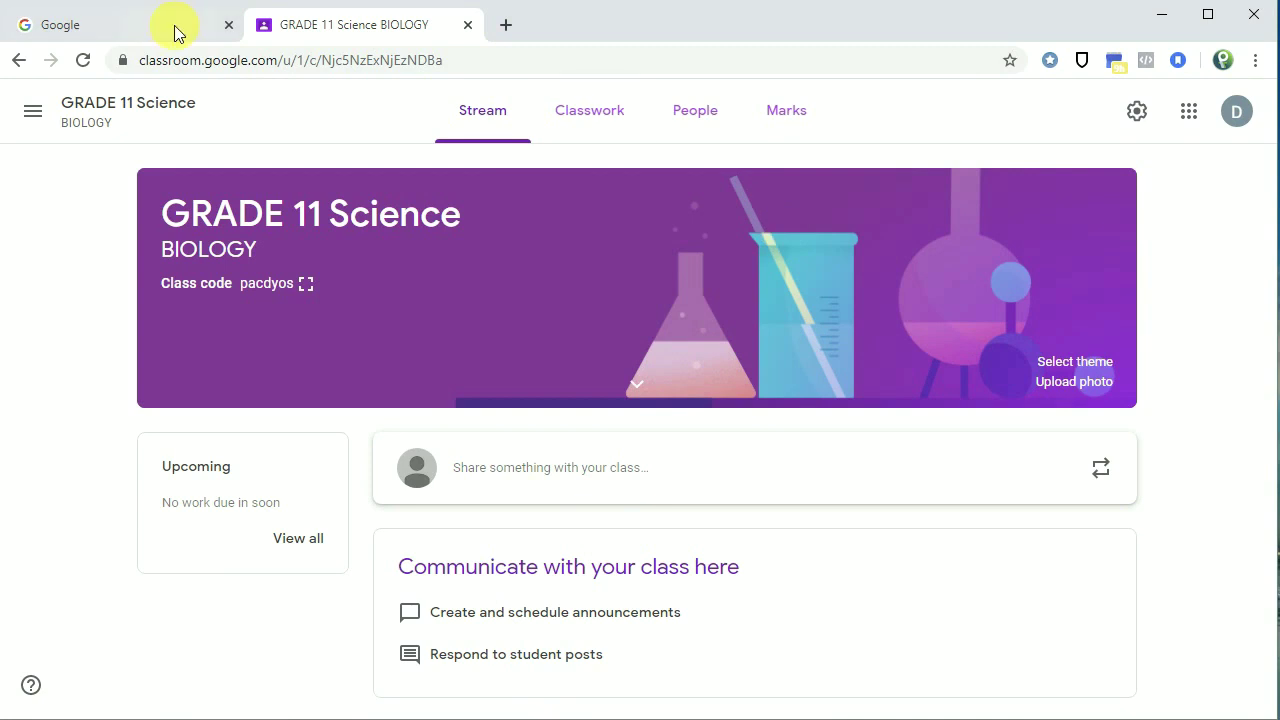
left_click(229, 25)
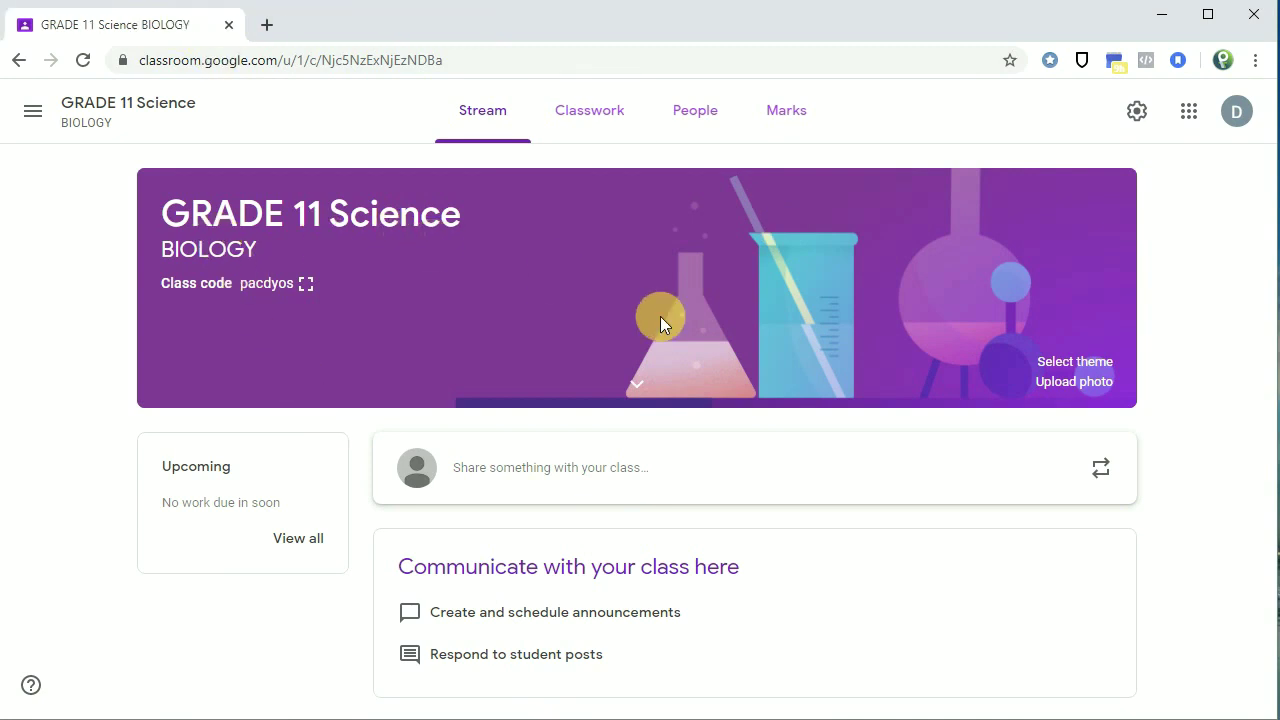
Step: Apply the green pea pod and DNA image from the Maths & Science gallery as the class theme
left_click(1075, 362)
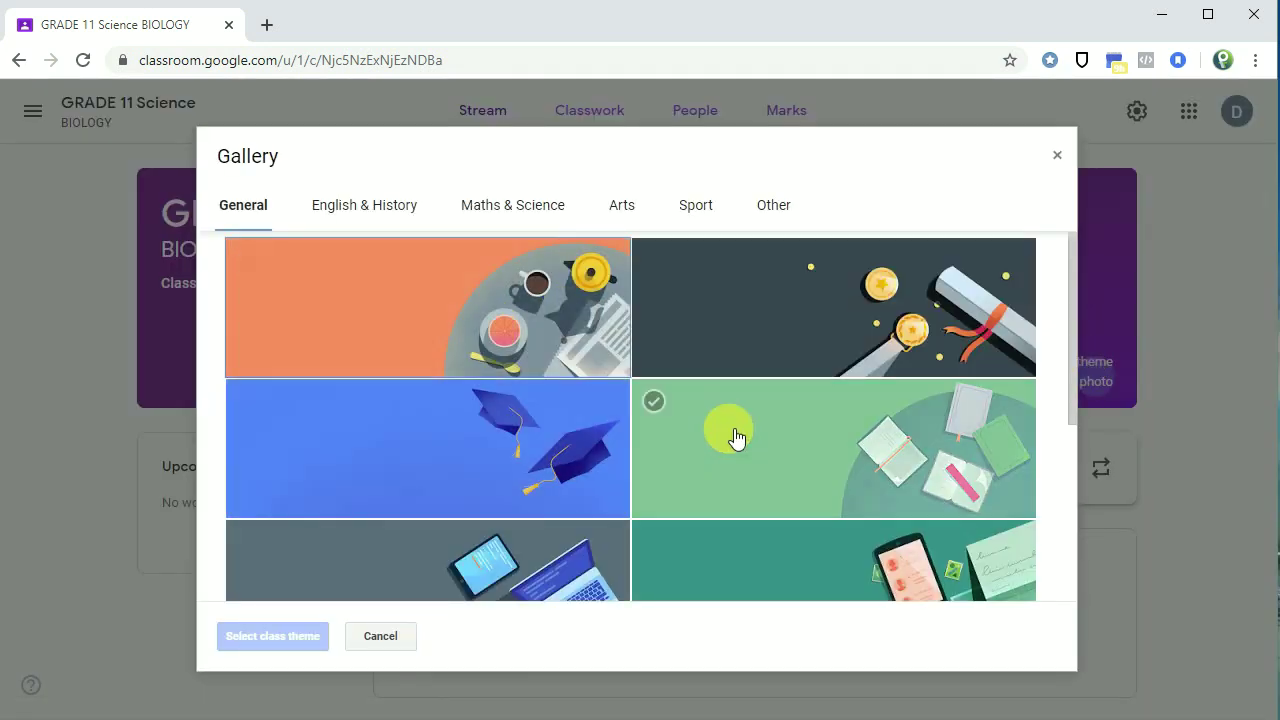
scroll(800, 468, "down", 2)
scroll(760, 468, "down", 1)
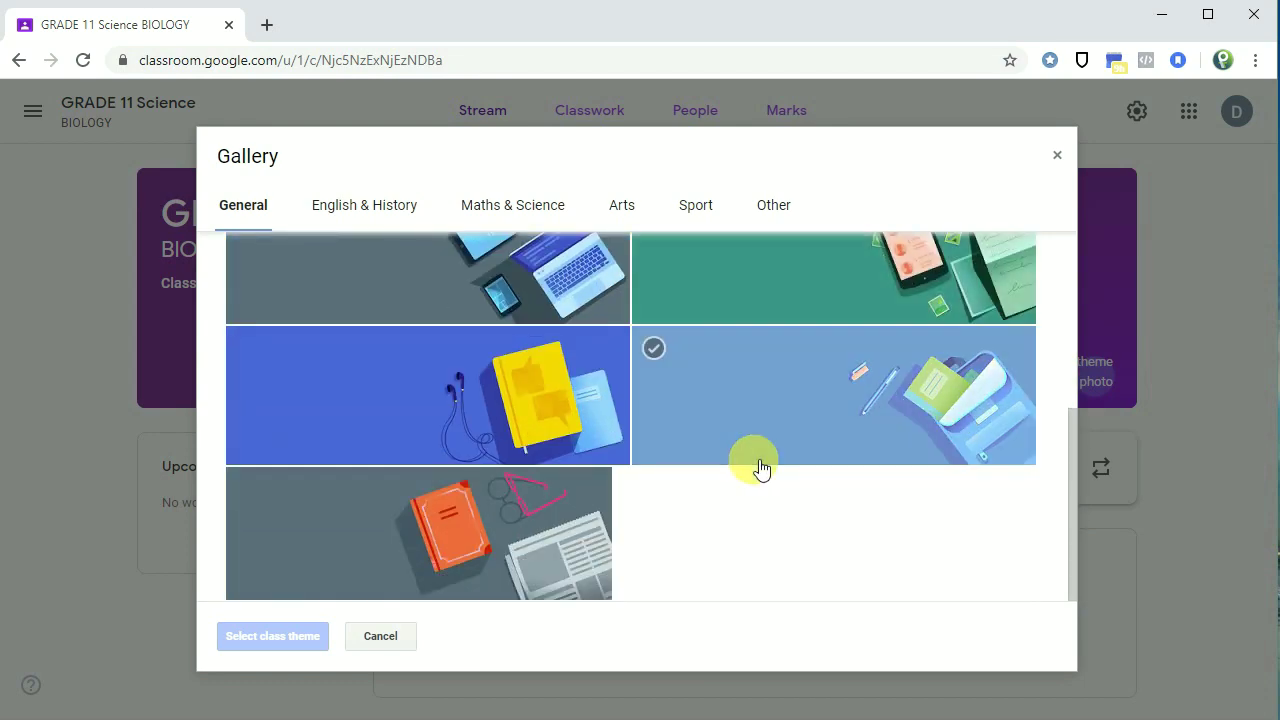
scroll(760, 468, "up", 3)
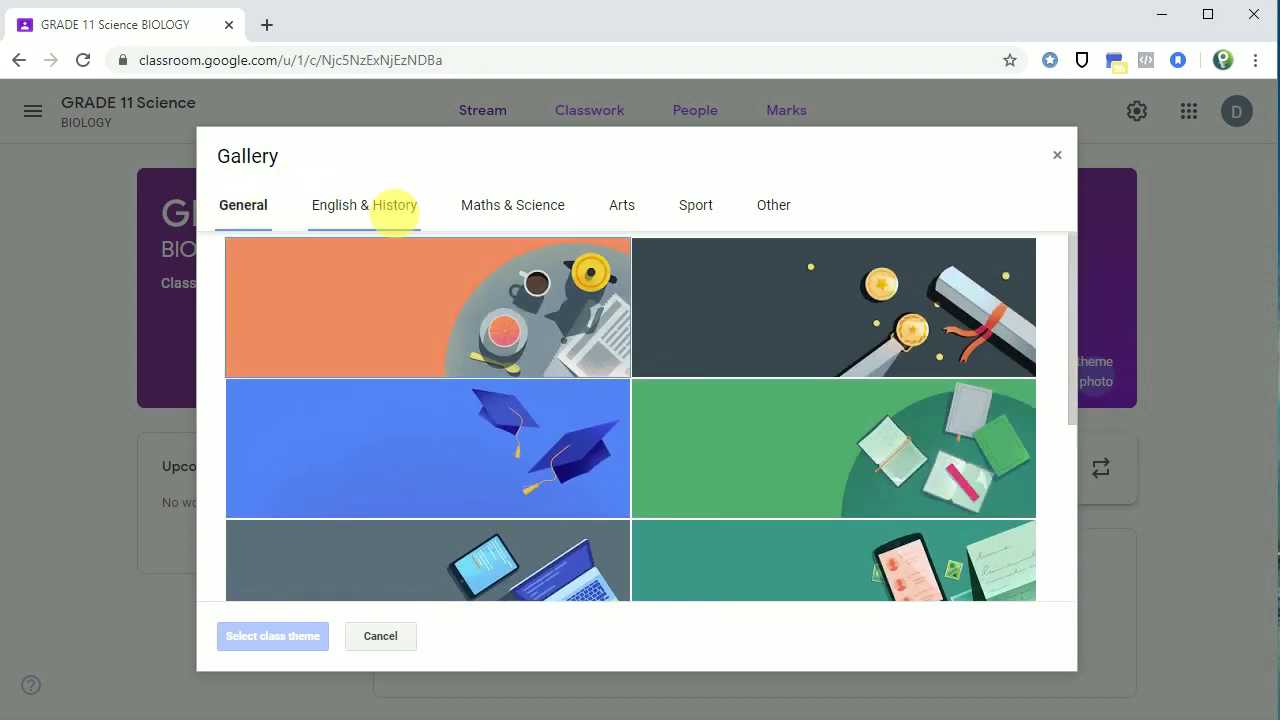
left_click(540, 210)
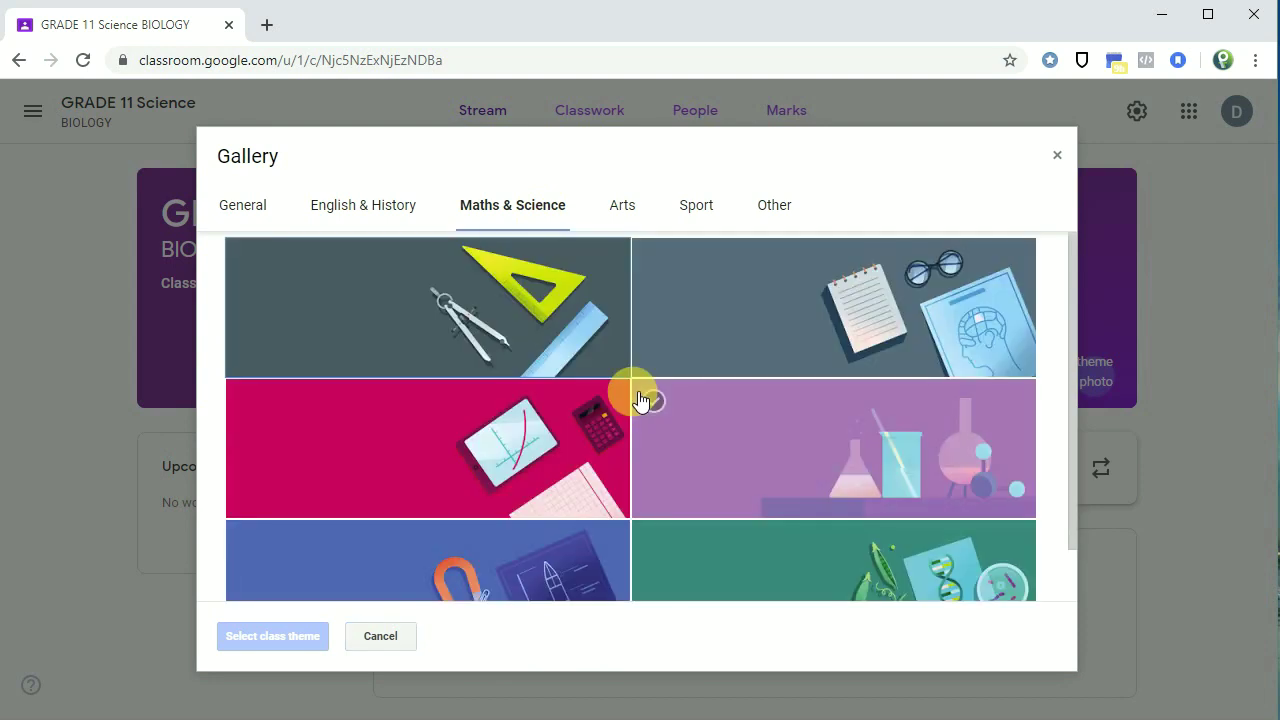
scroll(850, 460, "down", 1)
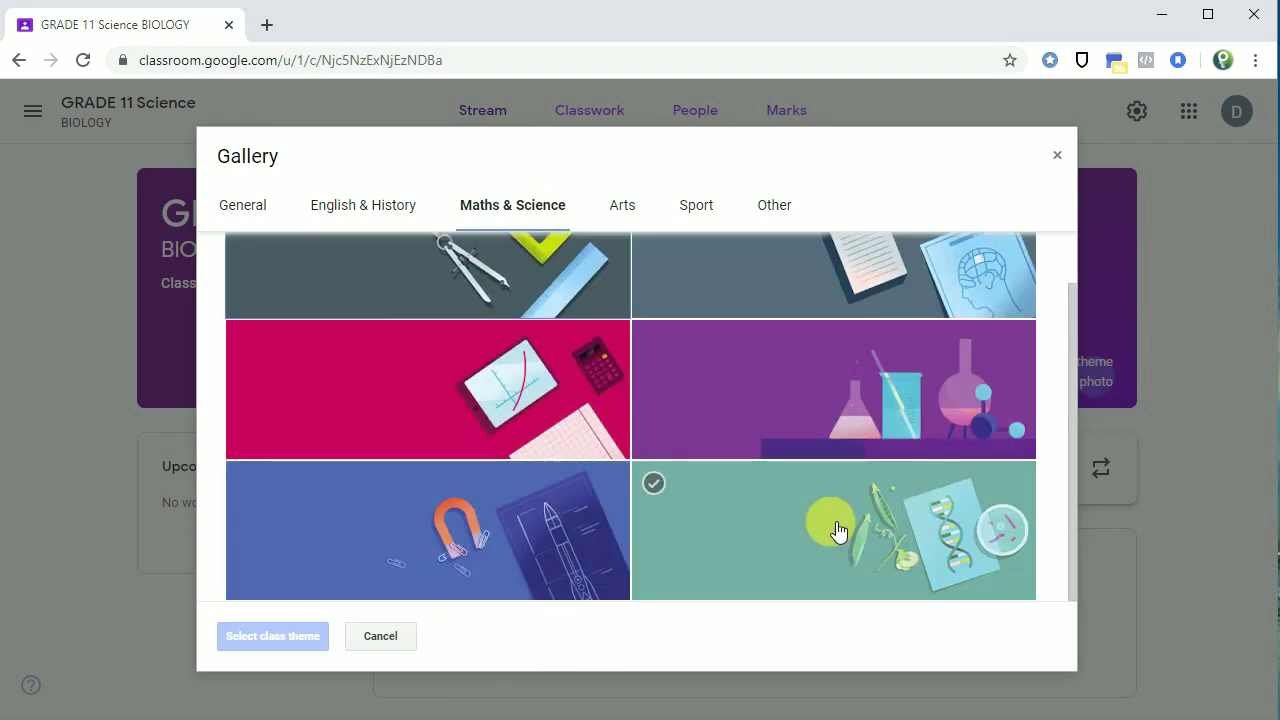
left_click(831, 531)
left_click(309, 650)
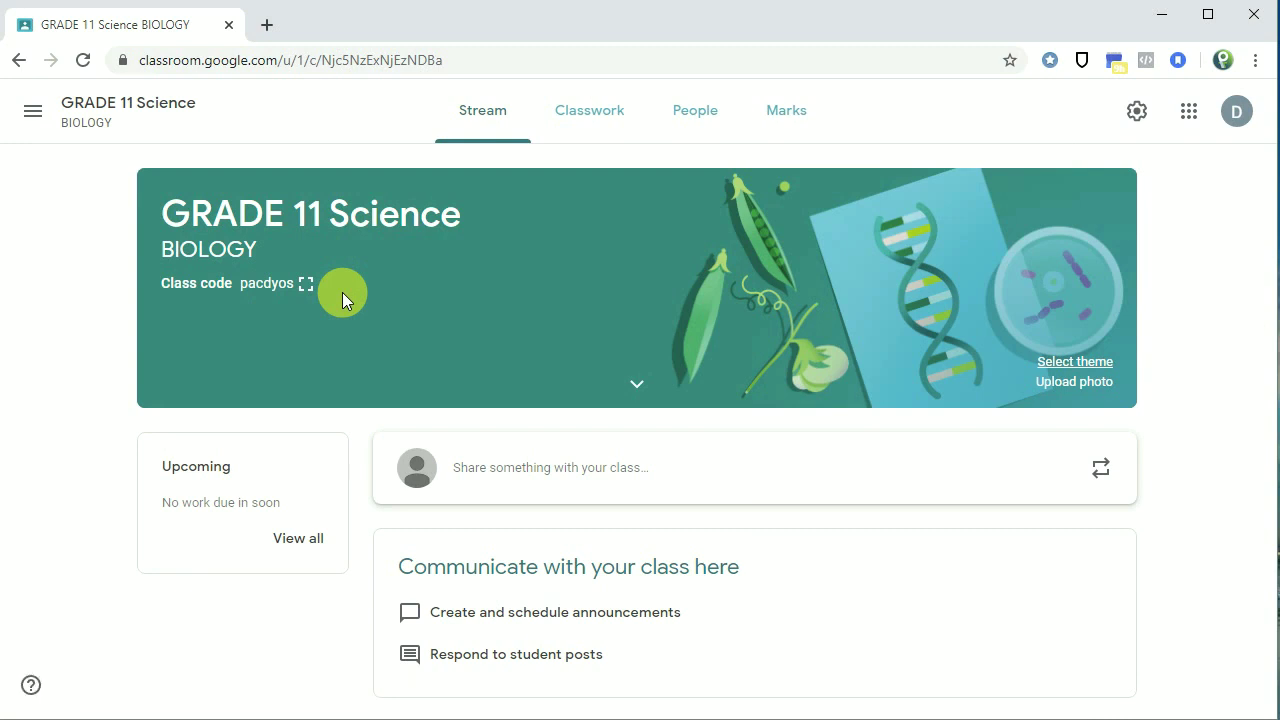
Step: Leave the GRADE 11 Science class and go to the overview of all classes
left_click(34, 112)
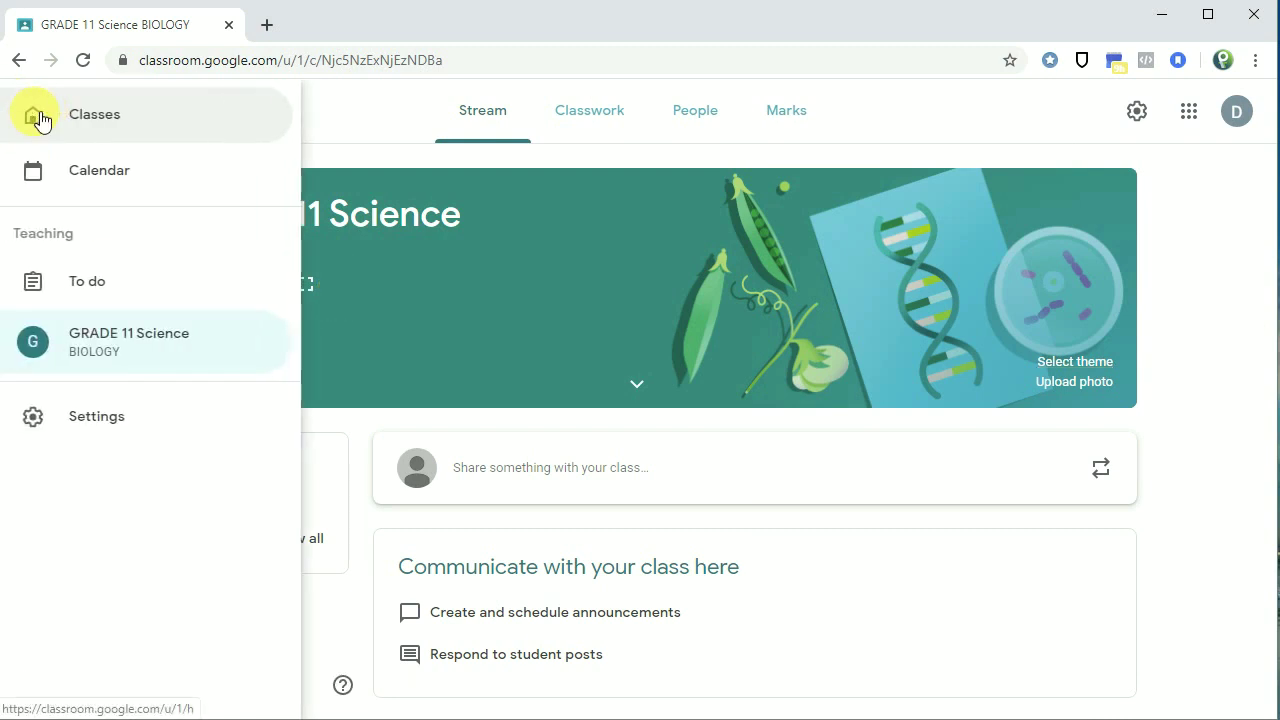
left_click(399, 124)
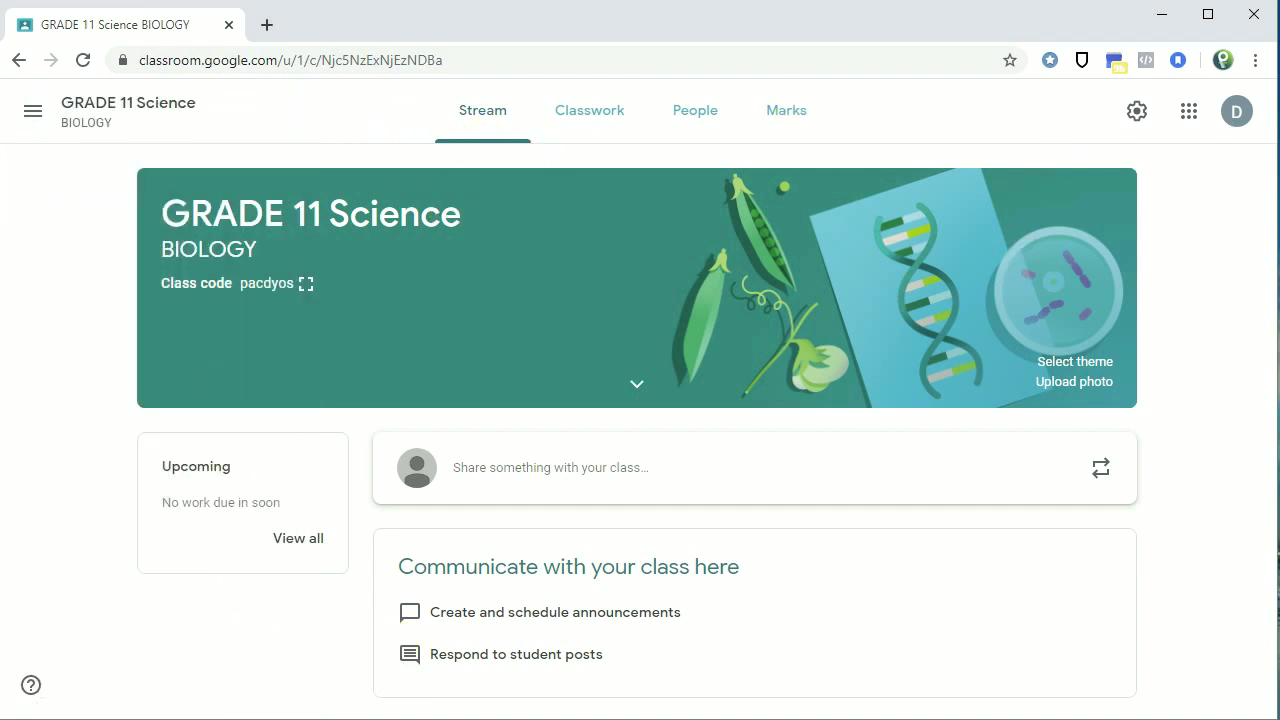
left_click(31, 112)
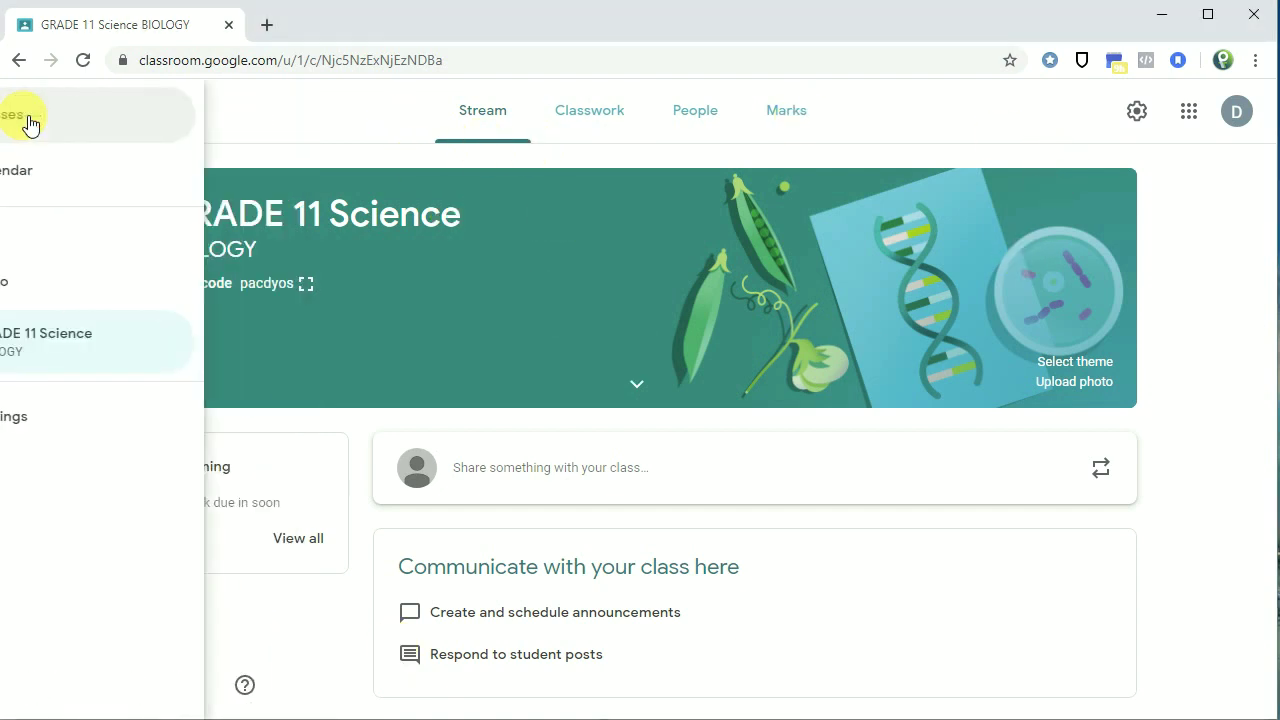
left_click(83, 127)
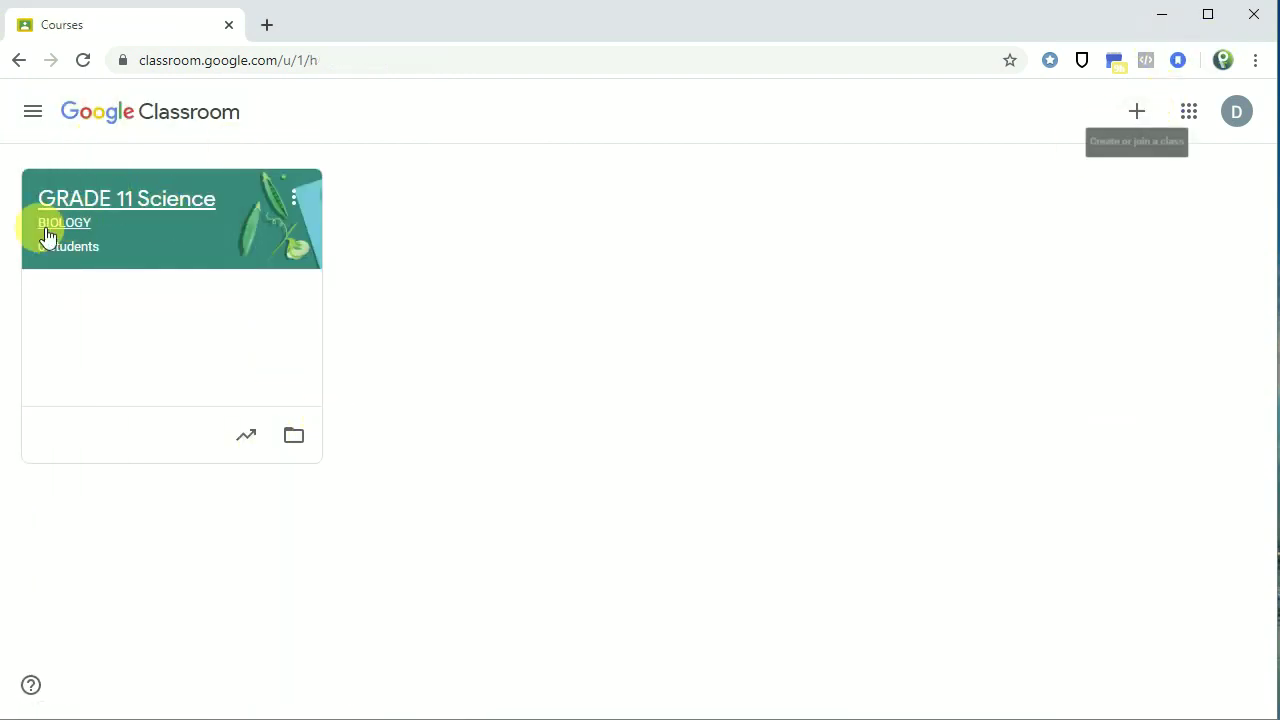
Step: Start creating another class and name it GRADE 10 SCIENCE
left_click(1139, 117)
left_click(1083, 191)
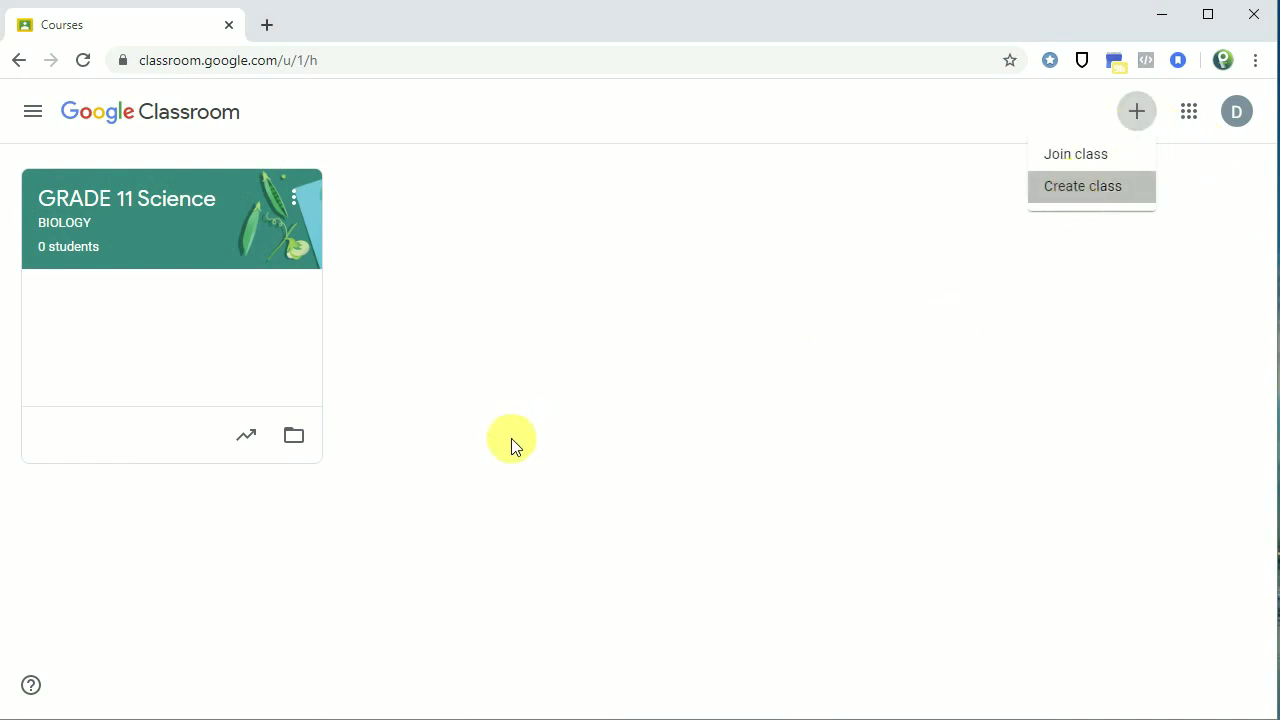
type("g")
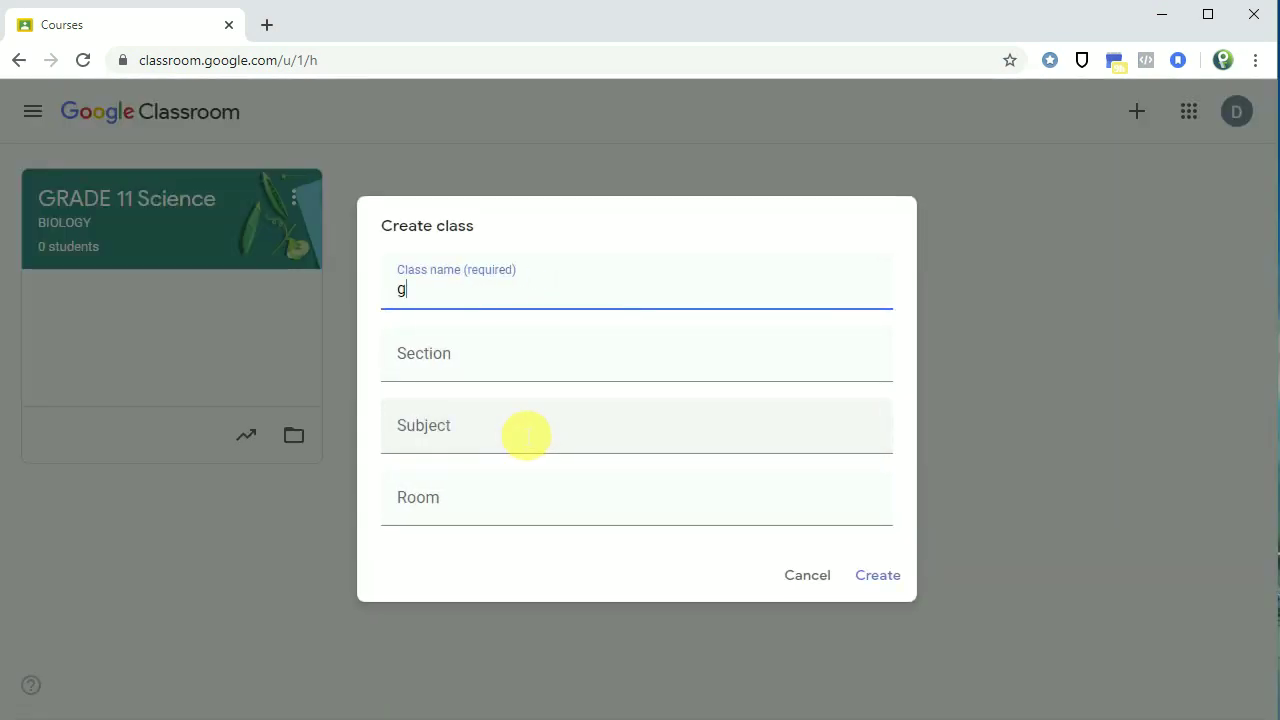
type("rea")
key("BackSpace")
key("BackSpace")
type("EADE")
key("BackSpace")
type("ADE")
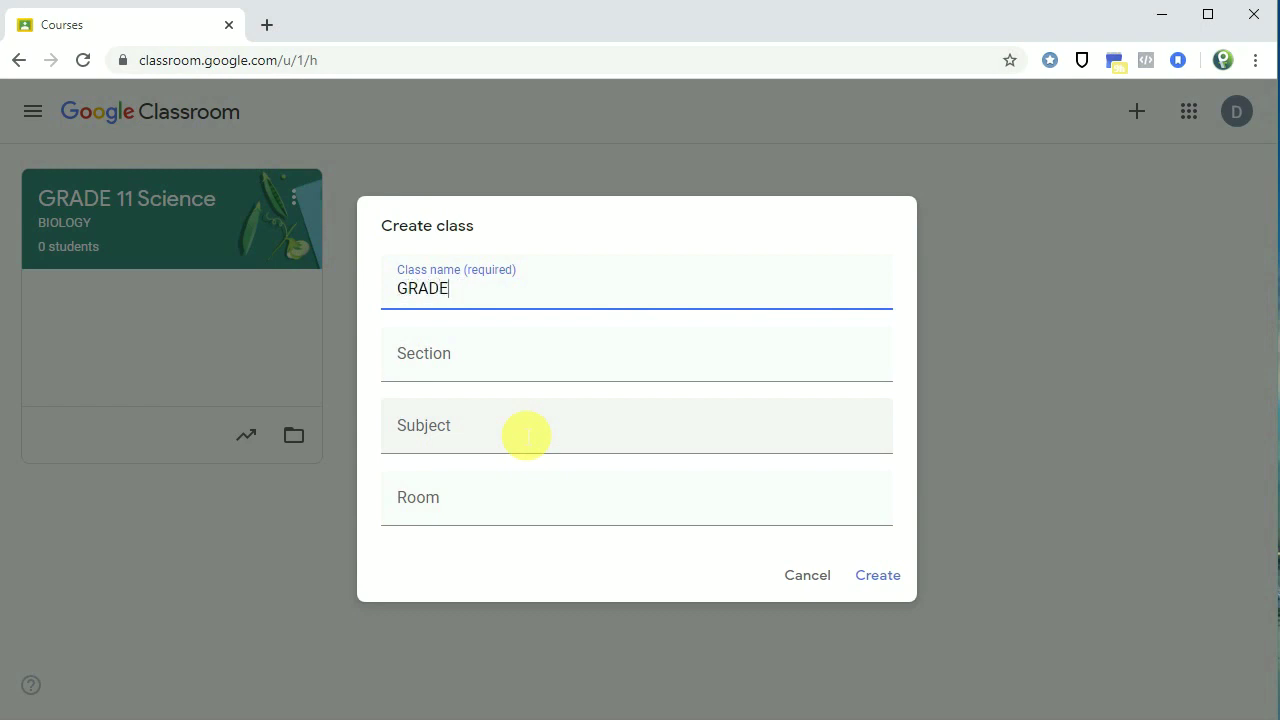
type(" 10 SCE")
type("CN")
key("BackSpace")
key("BackSpace")
type("ENC")
Step: Set the new class's section to BIOLOGY and its subject to SCIENCE
left_click(485, 375)
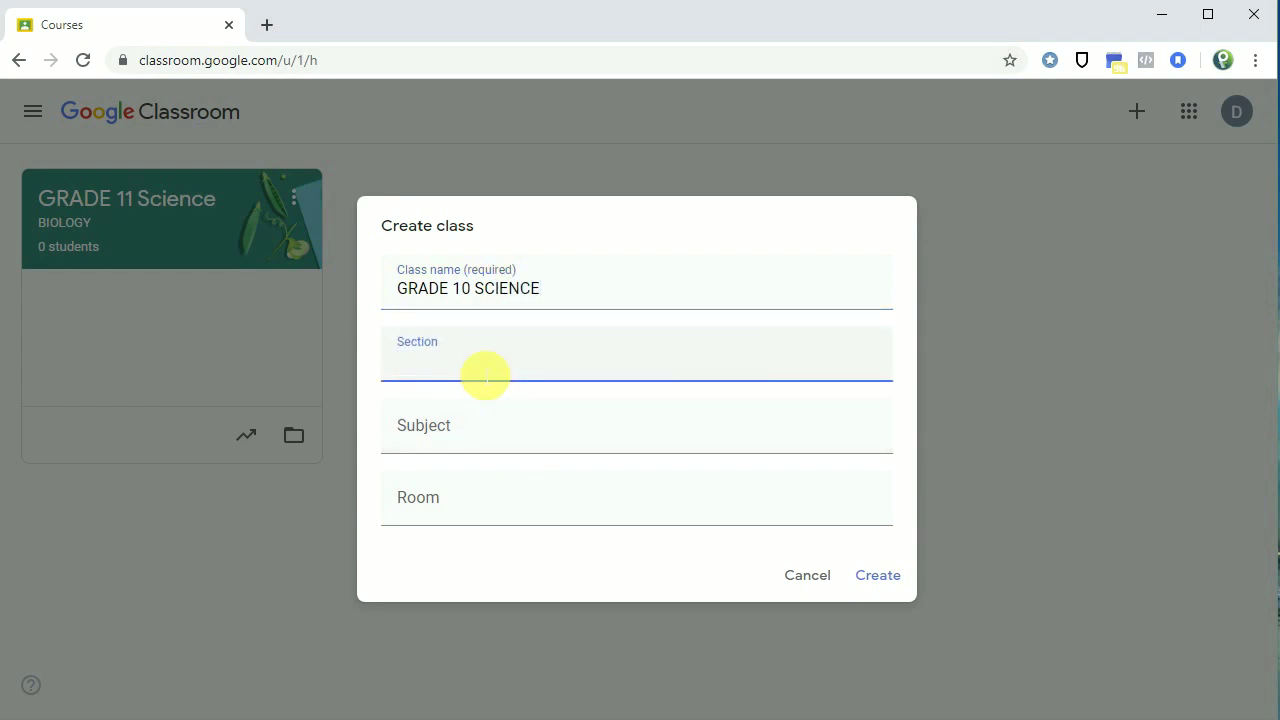
type("BILOGY")
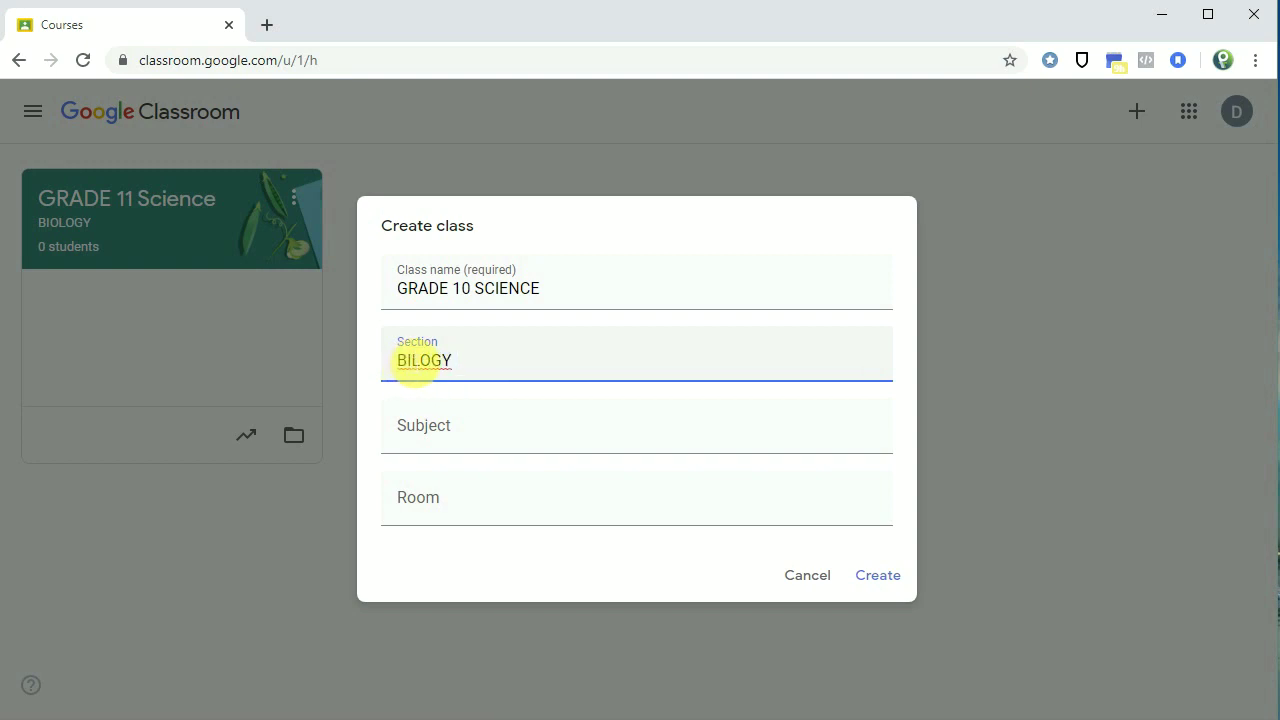
left_click(411, 362)
type("O")
left_click(463, 455)
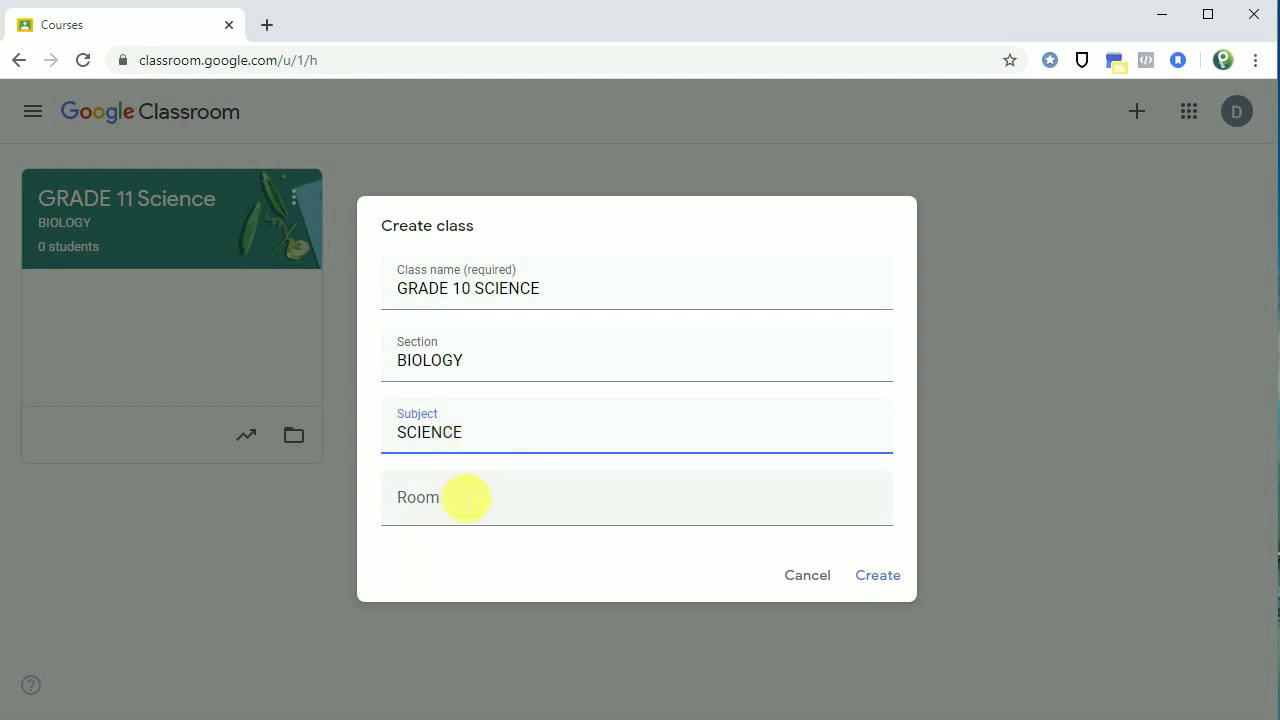
Step: Set the room to 10b and create the class, dismissing the notice about inviting students
left_click(449, 514)
type("A")
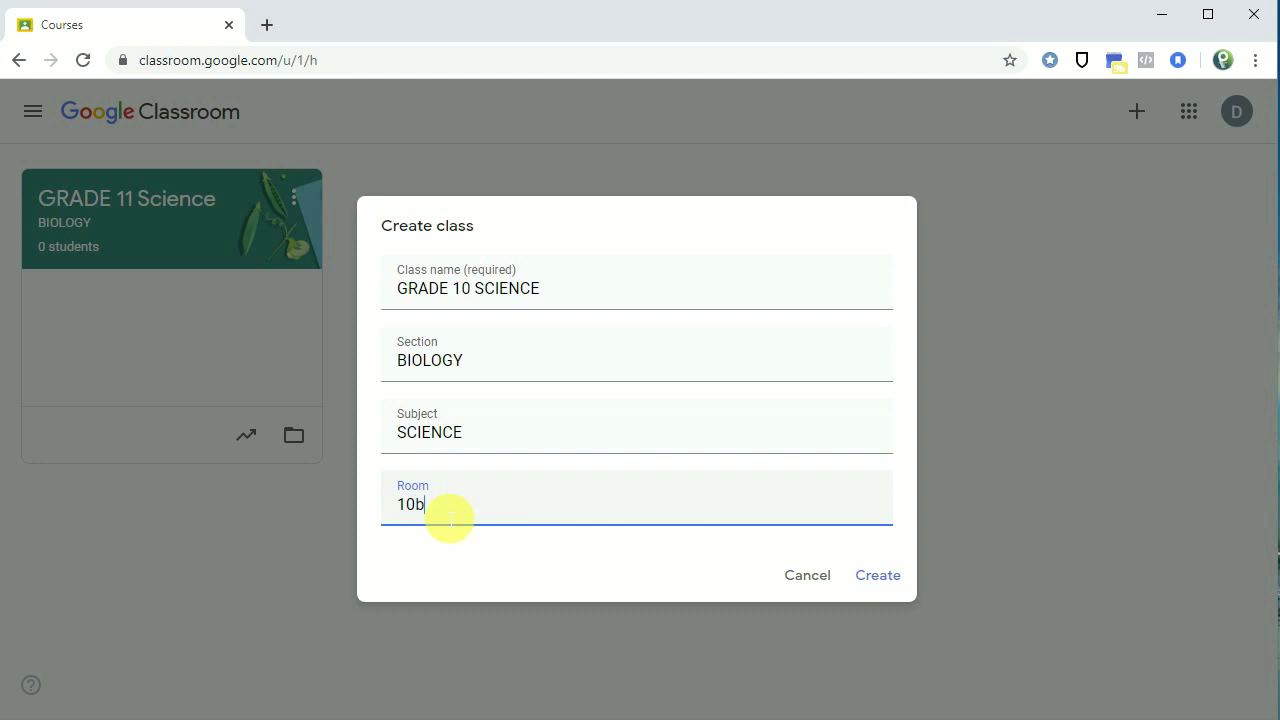
left_click(877, 577)
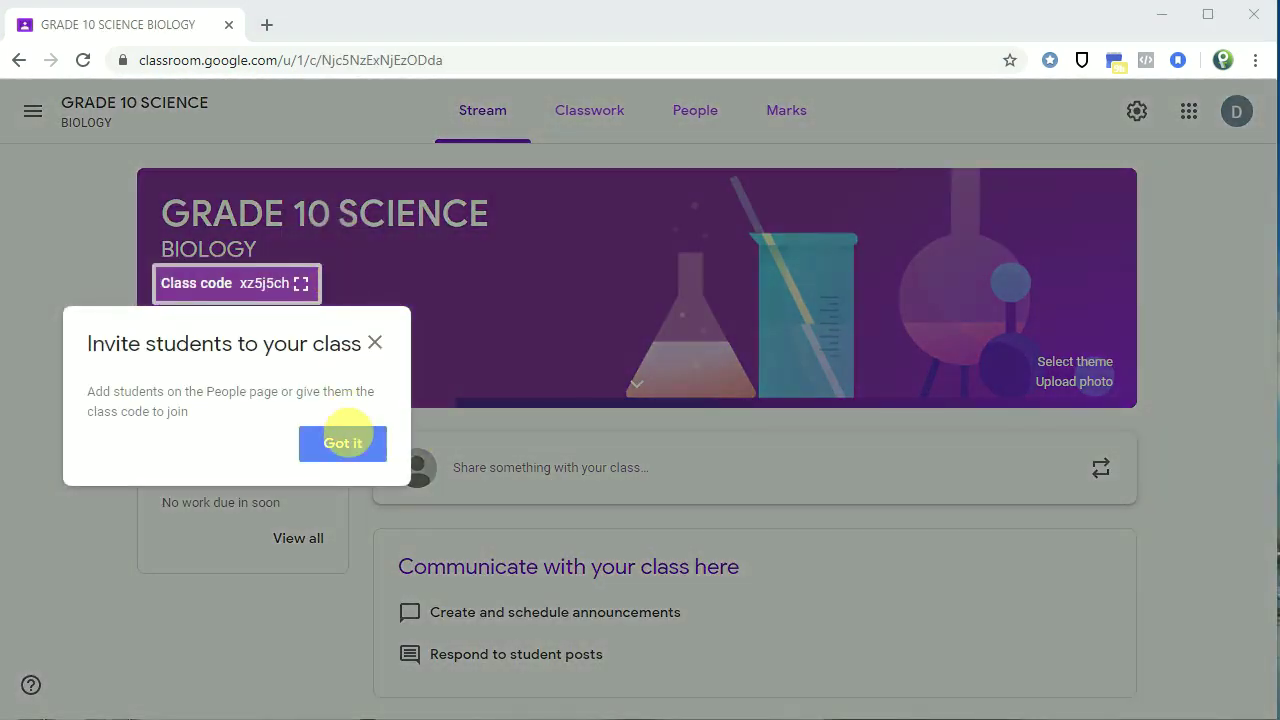
left_click(343, 443)
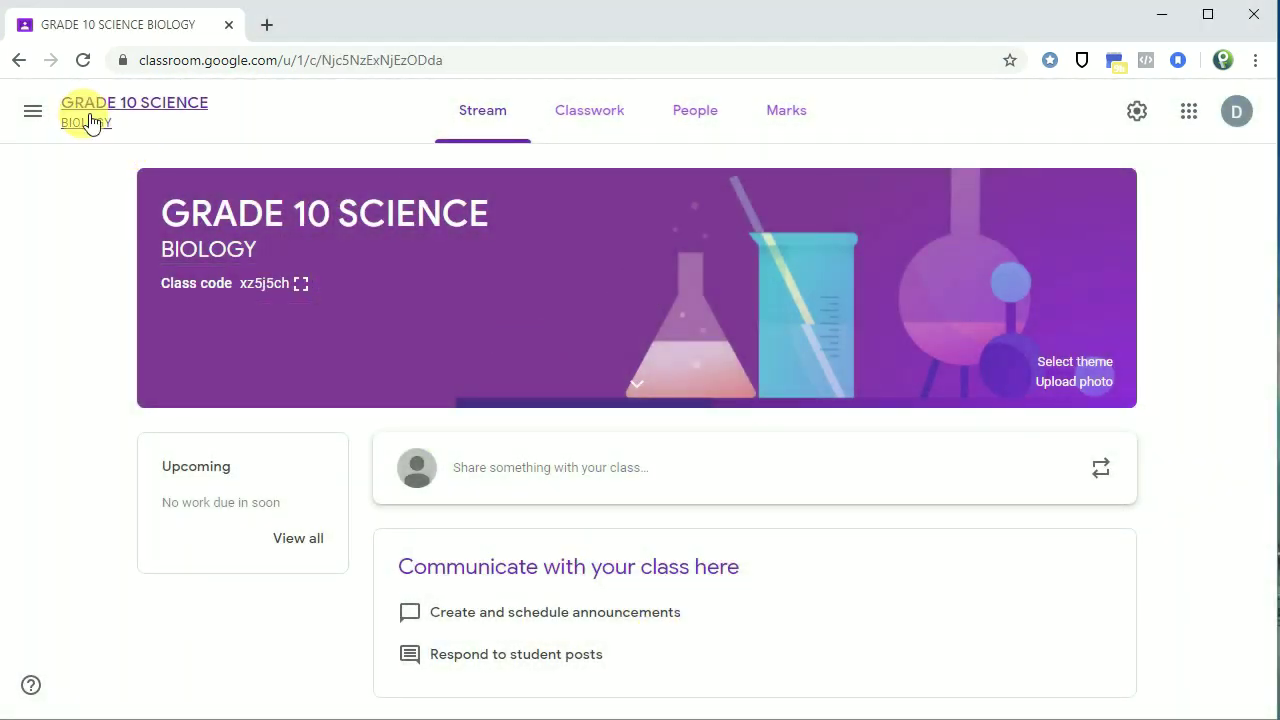
Step: Switch to the GRADE 11 Science class and back to GRADE 10 SCIENCE, and return to the overview of all classes
left_click(35, 112)
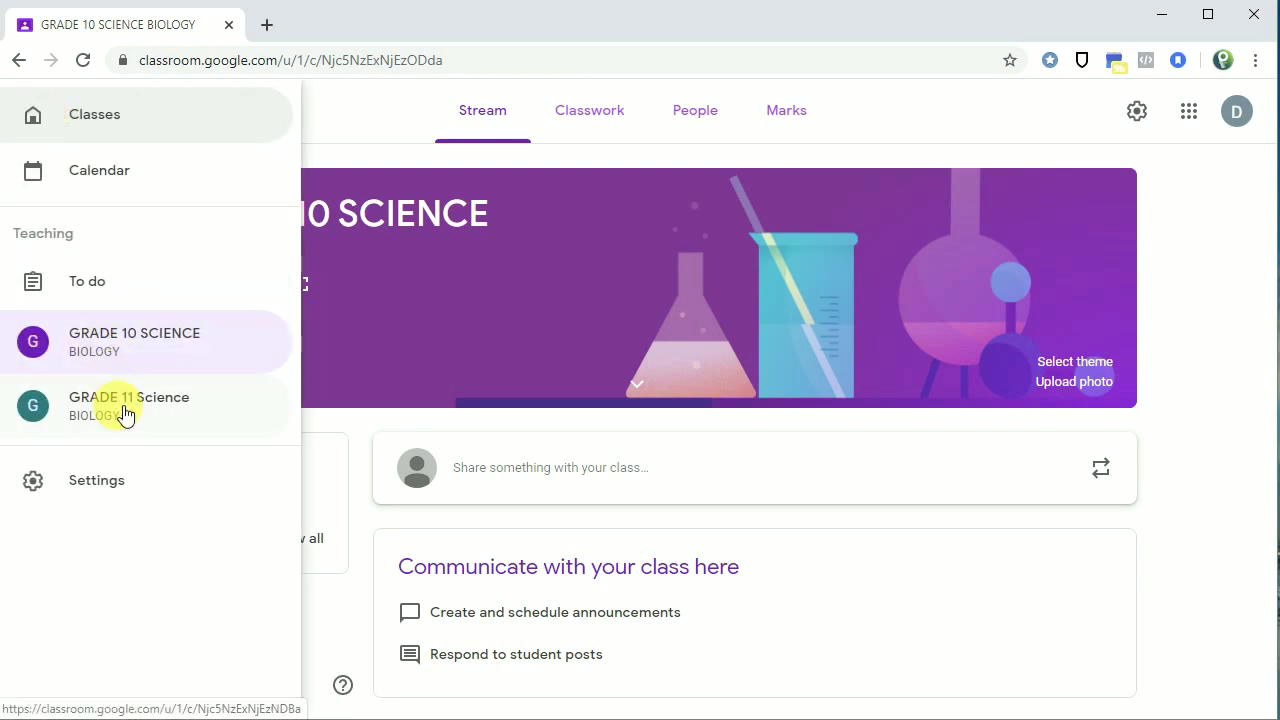
left_click(122, 415)
left_click(34, 108)
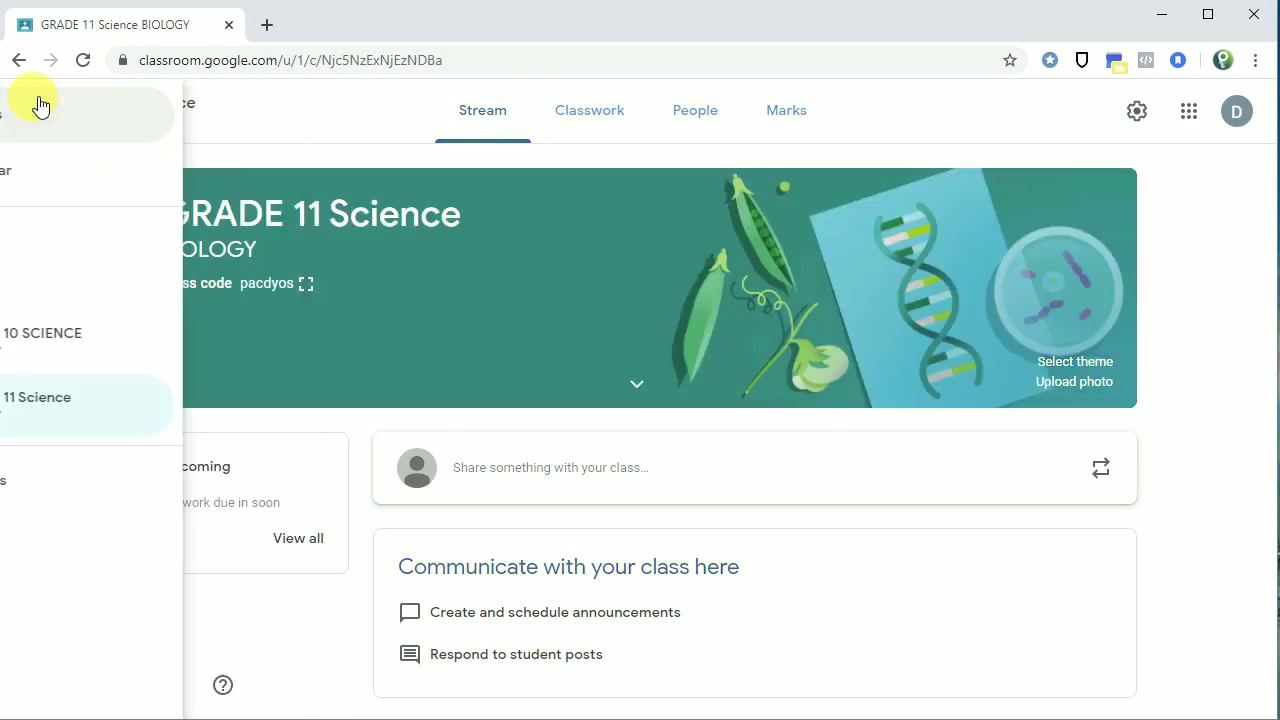
left_click(93, 338)
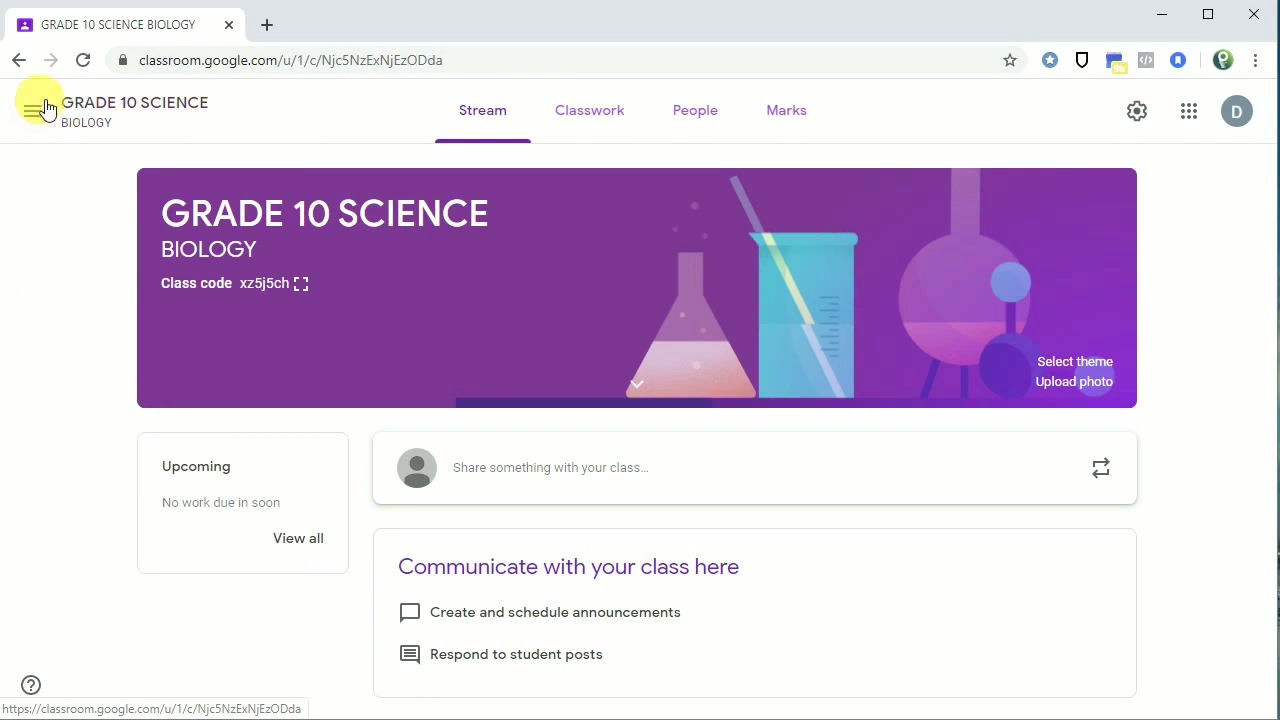
left_click(29, 118)
left_click(94, 117)
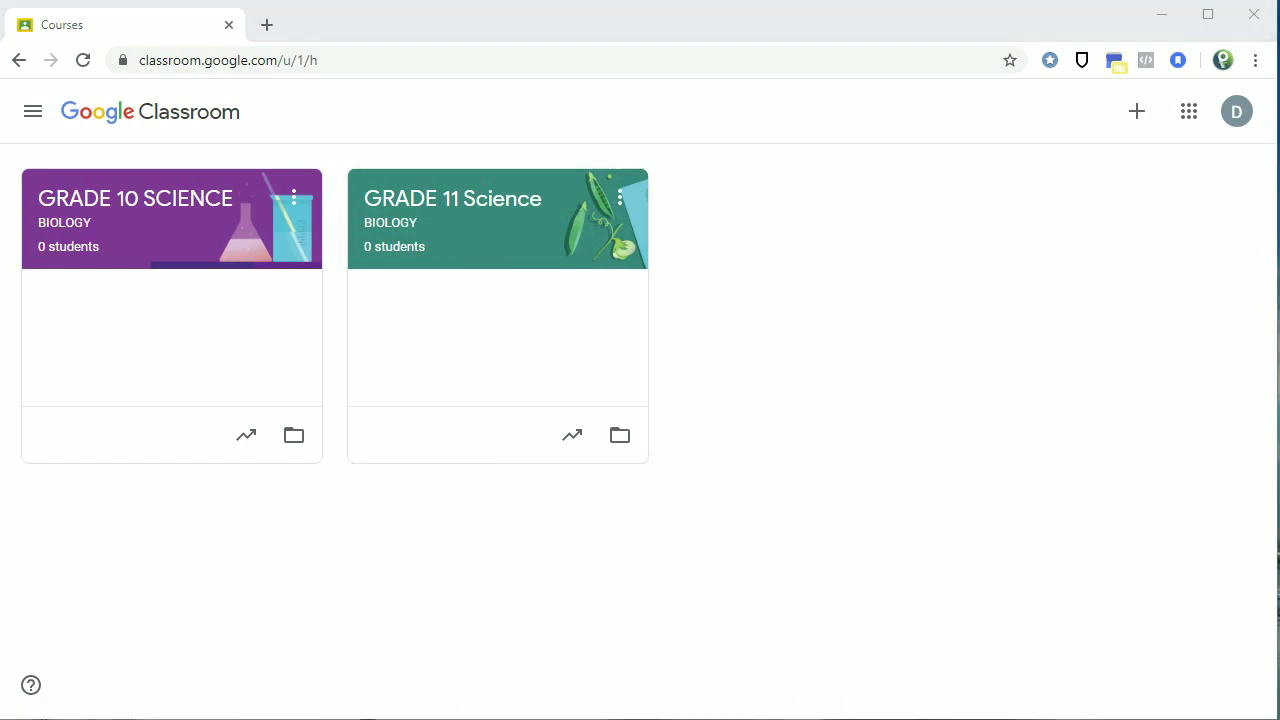
Step: Look through the list of Google apps down to the Classroom entry and close the list
left_click(1189, 112)
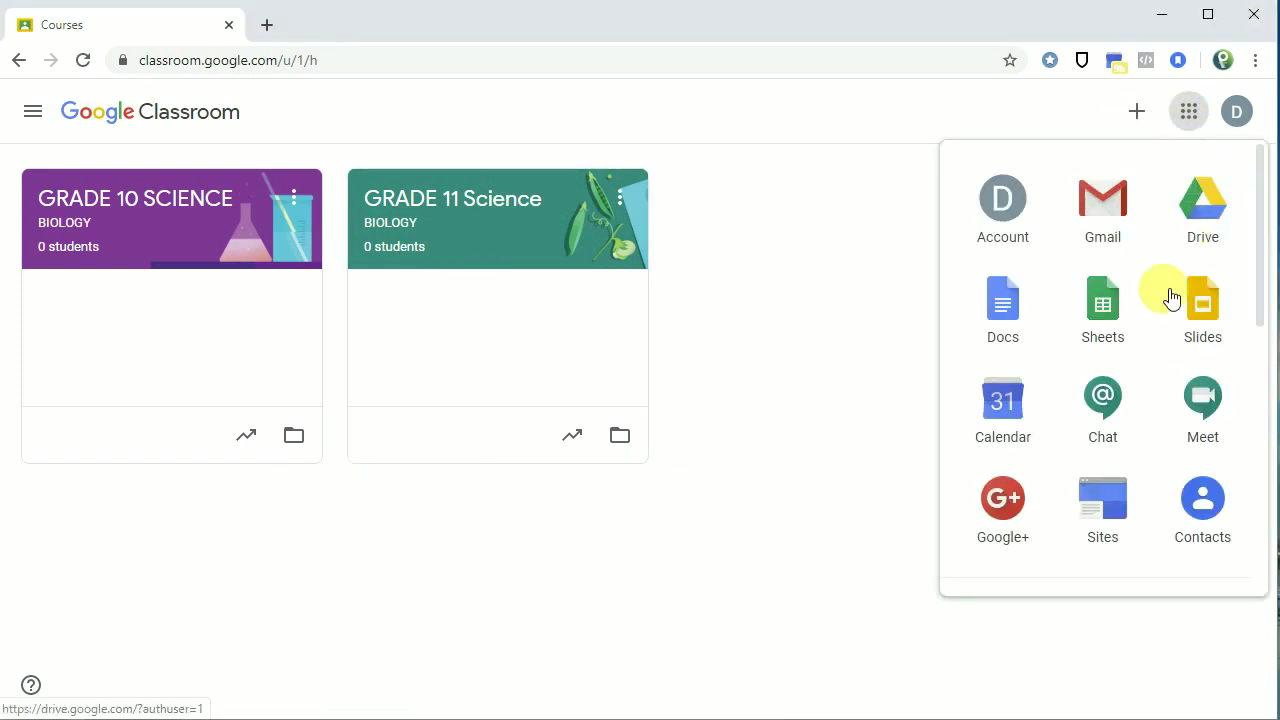
scroll(1130, 377, "down", 3)
scroll(1130, 377, "down", 3)
scroll(1051, 531, "down", 2)
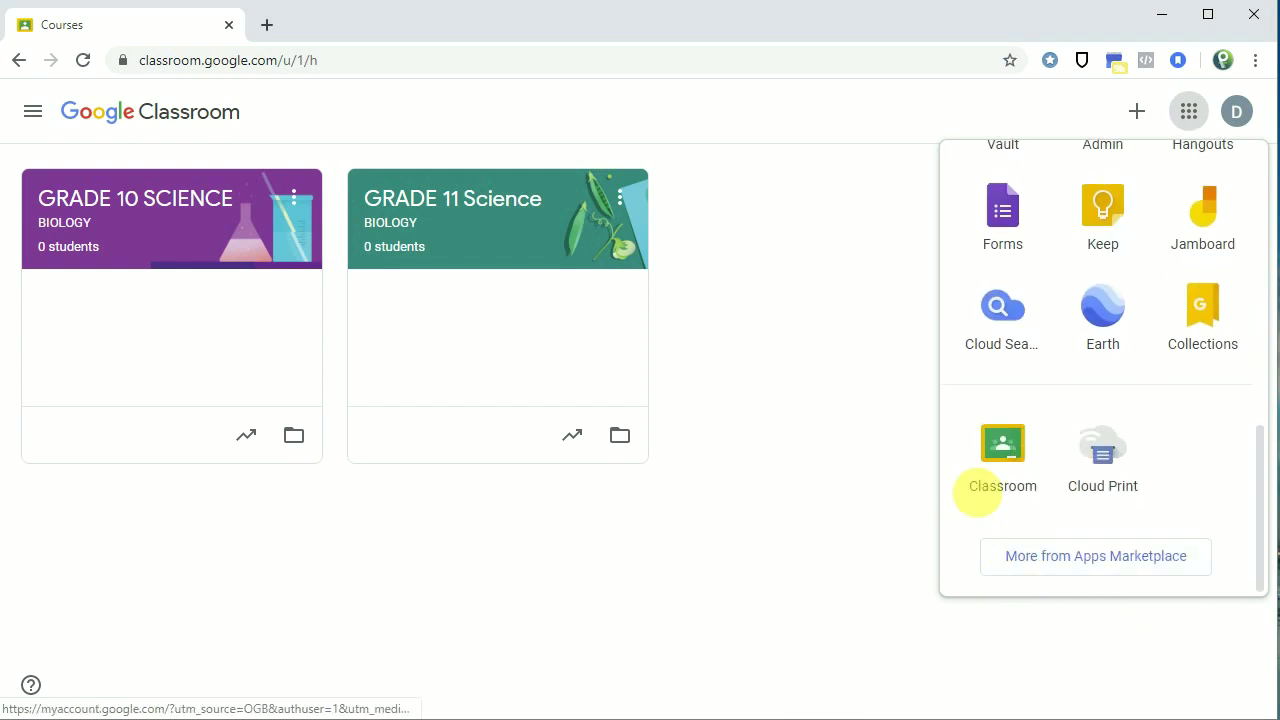
left_click(775, 517)
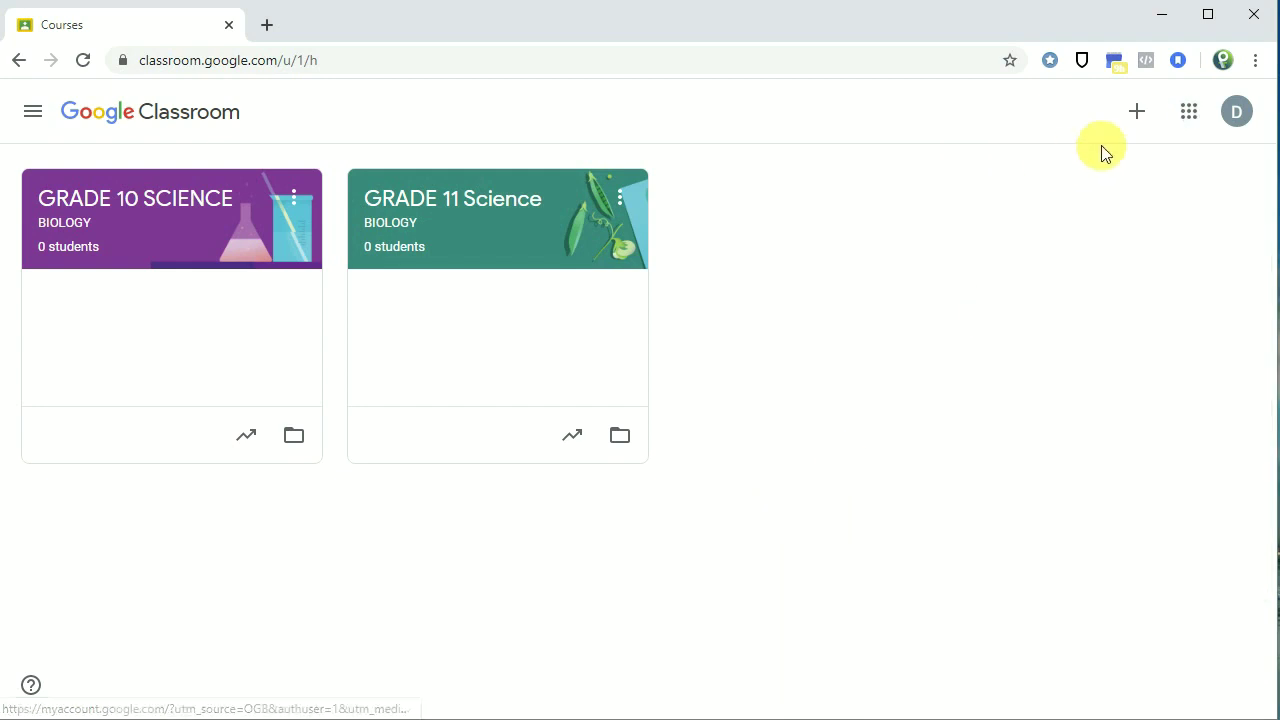
Step: View the options for joining or creating a class, close them and open the GRADE 11 Science class
left_click(1140, 113)
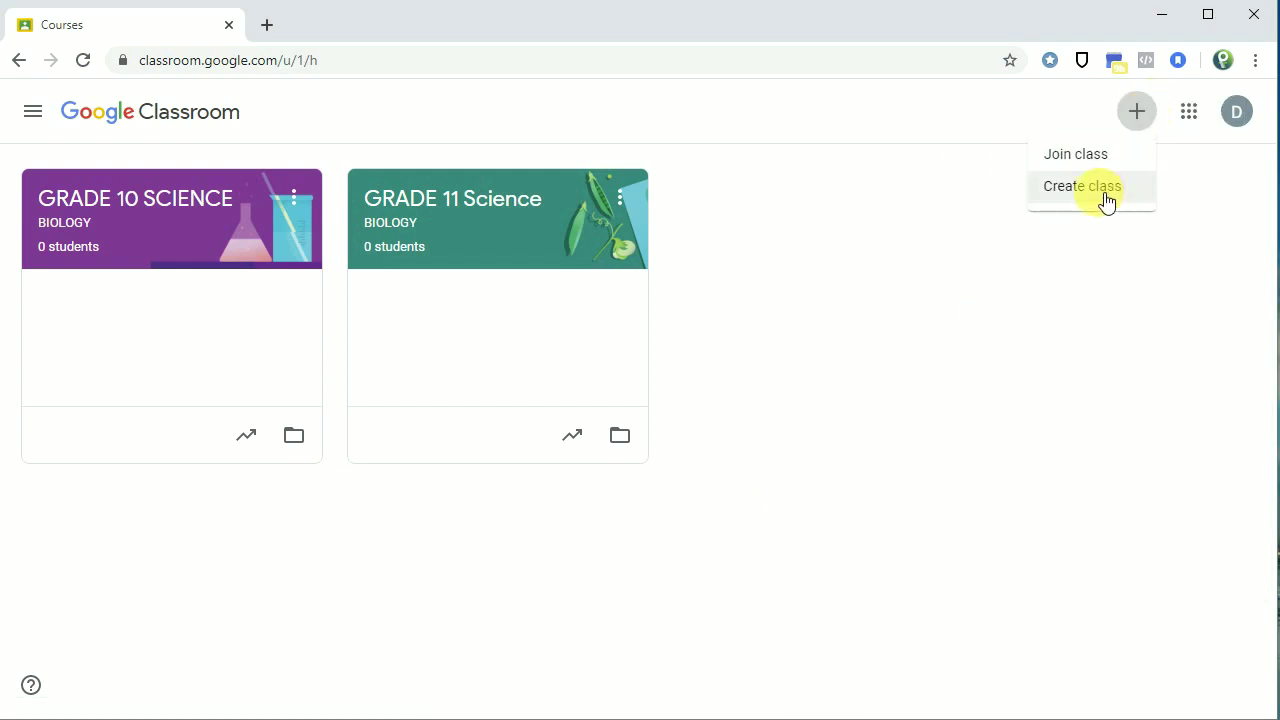
left_click(1065, 310)
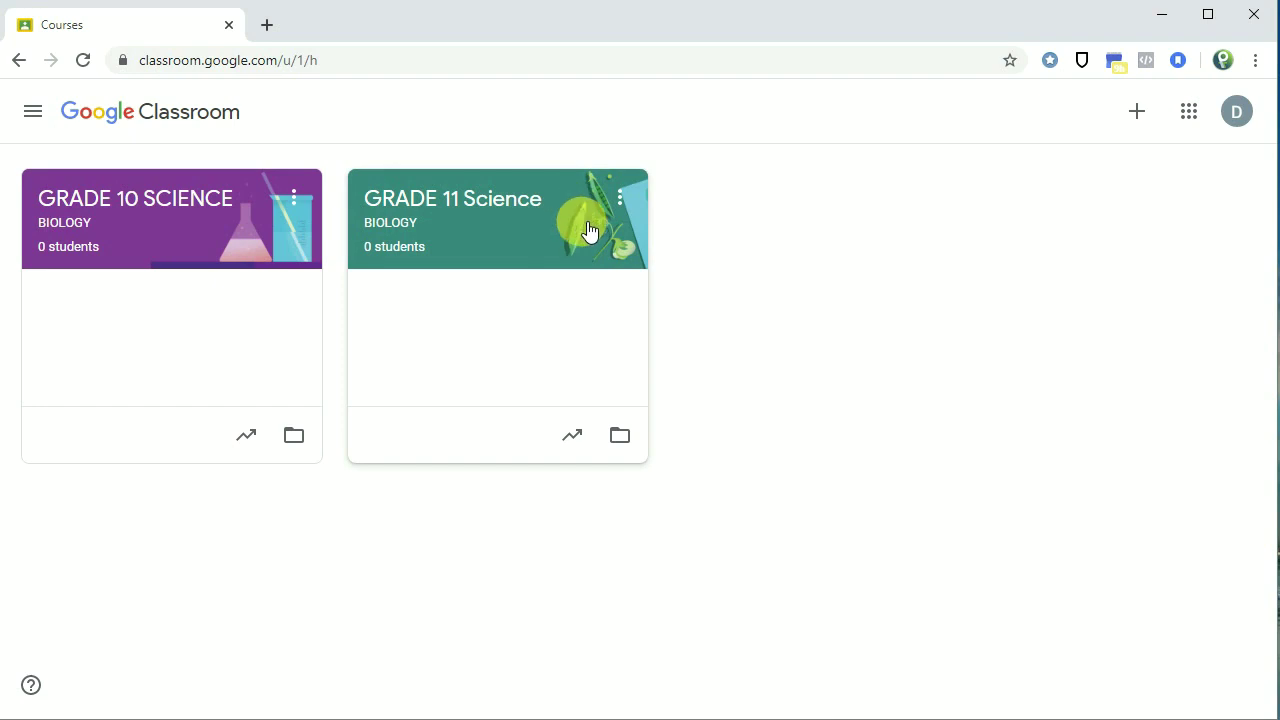
left_click(505, 236)
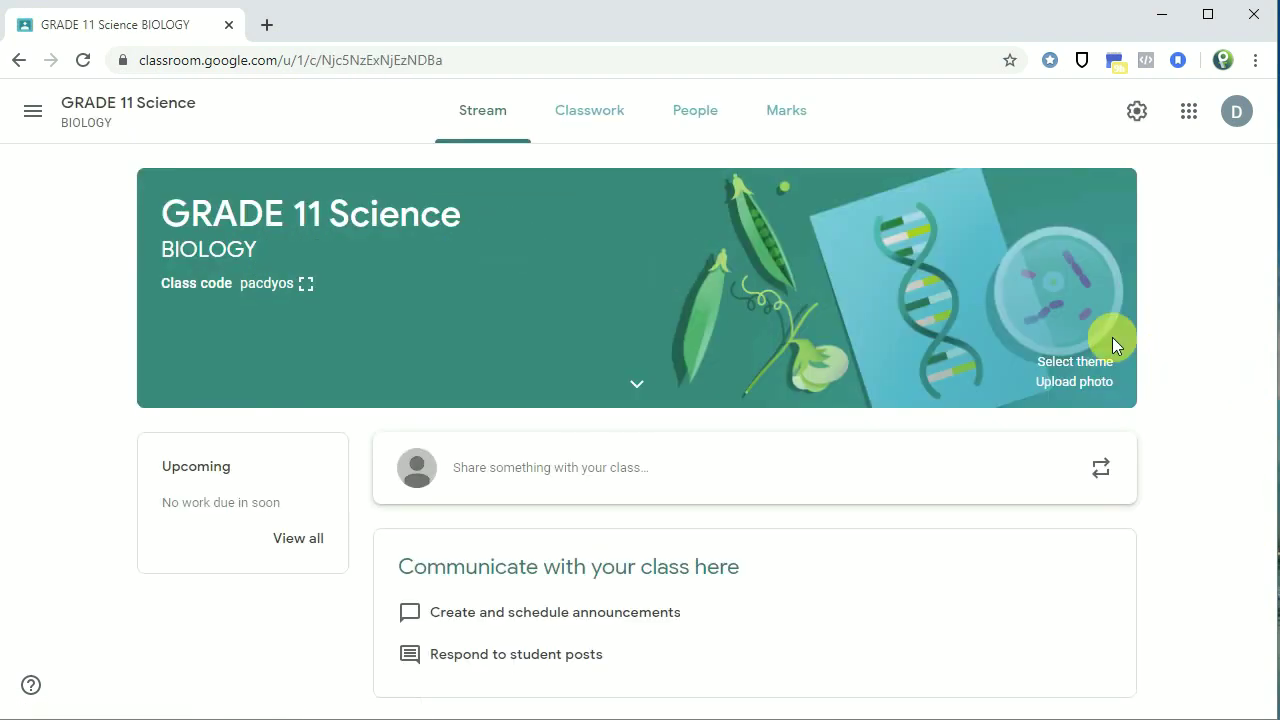